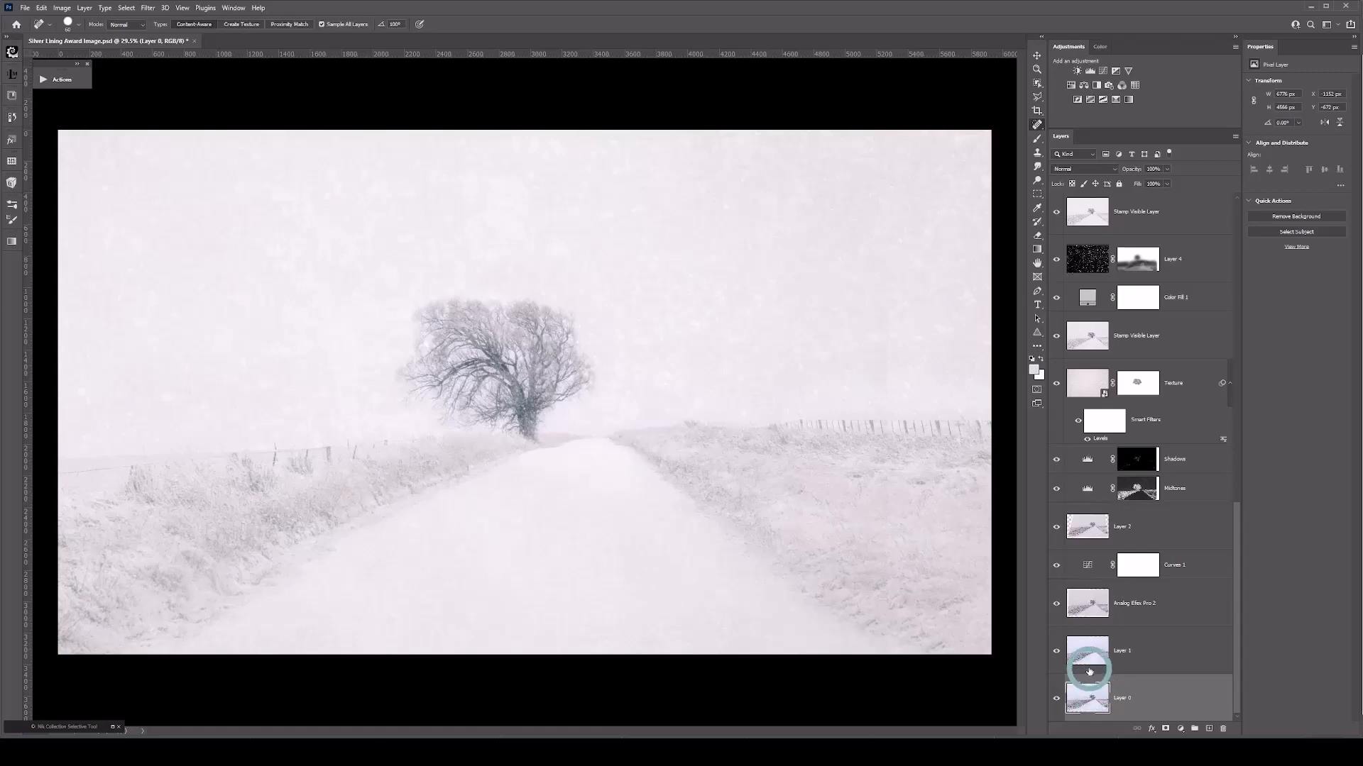
Show only Layer 1 by hiding all the other layers, and select it
{"action": "left_click", "coordinate": [1056, 651], "text": "alt"}
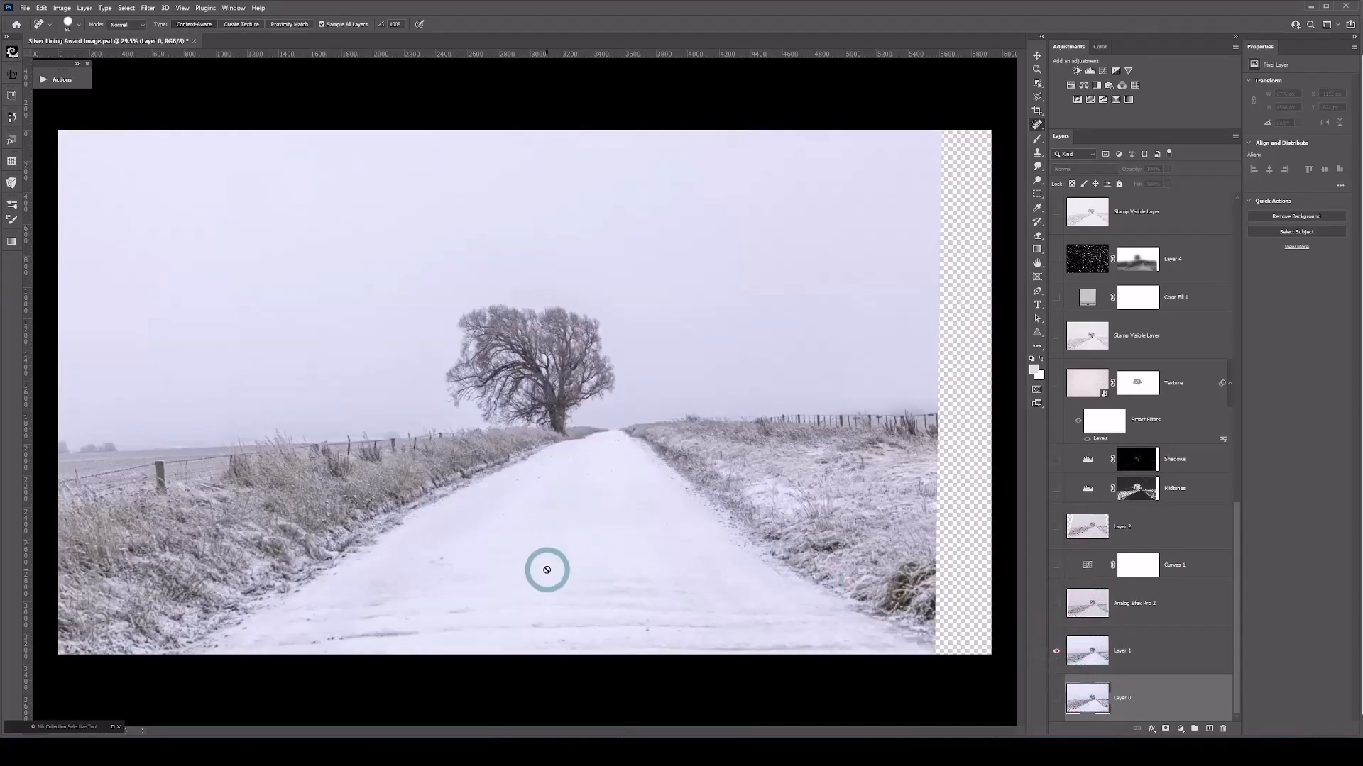
{"action": "scroll", "coordinate": [547, 569], "scroll_direction": "down", "scroll_amount": 1}
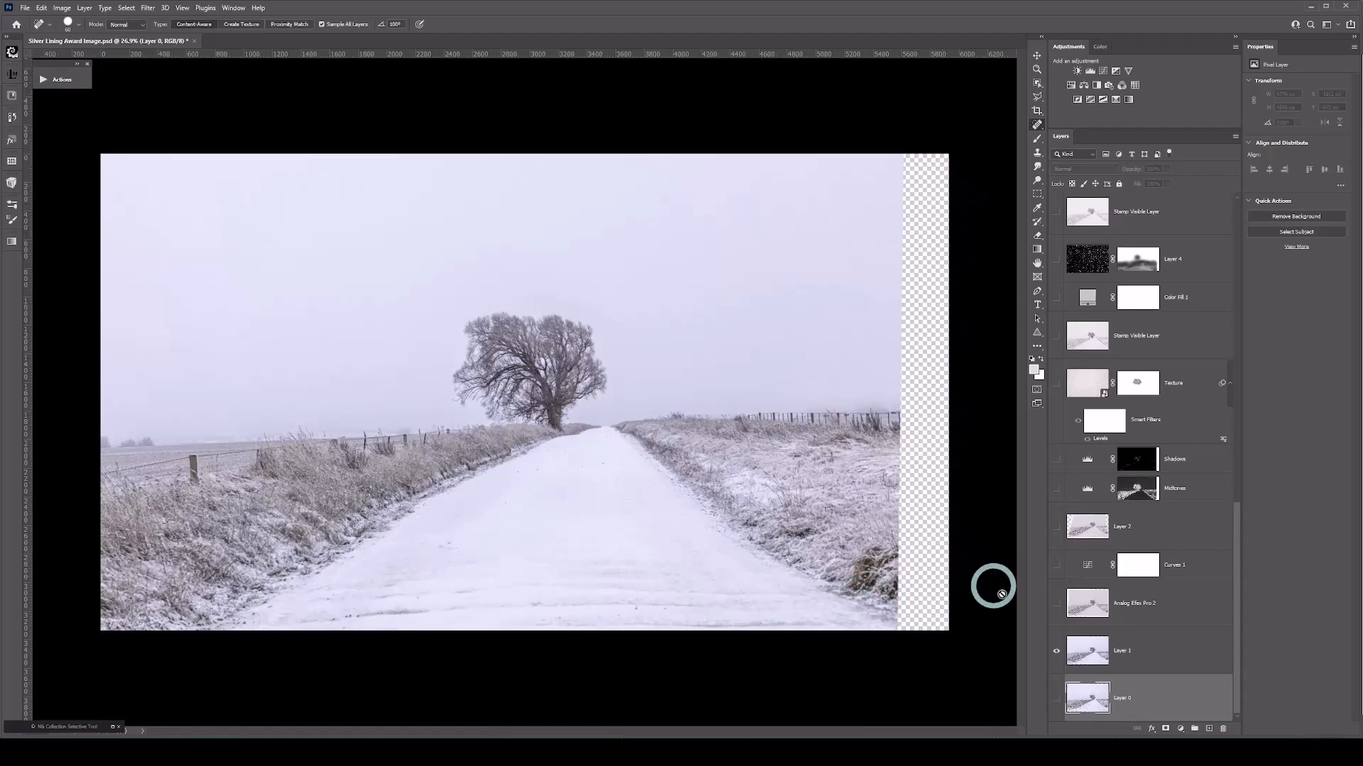
{"action": "left_click", "coordinate": [1067, 627]}
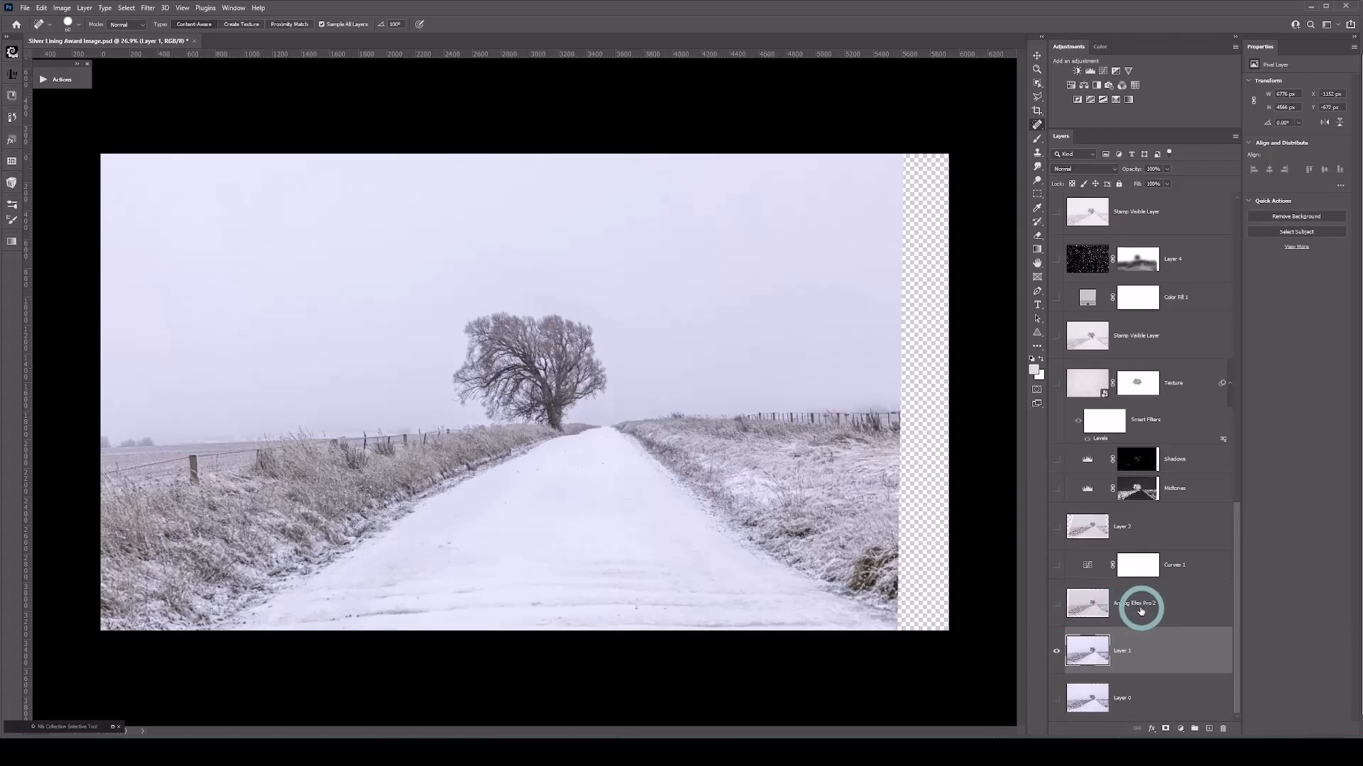
Make the Analog Efex Pro 2 and Curves 1 layers visible and select the Curves 1 adjustment
{"action": "left_click", "coordinate": [1057, 604]}
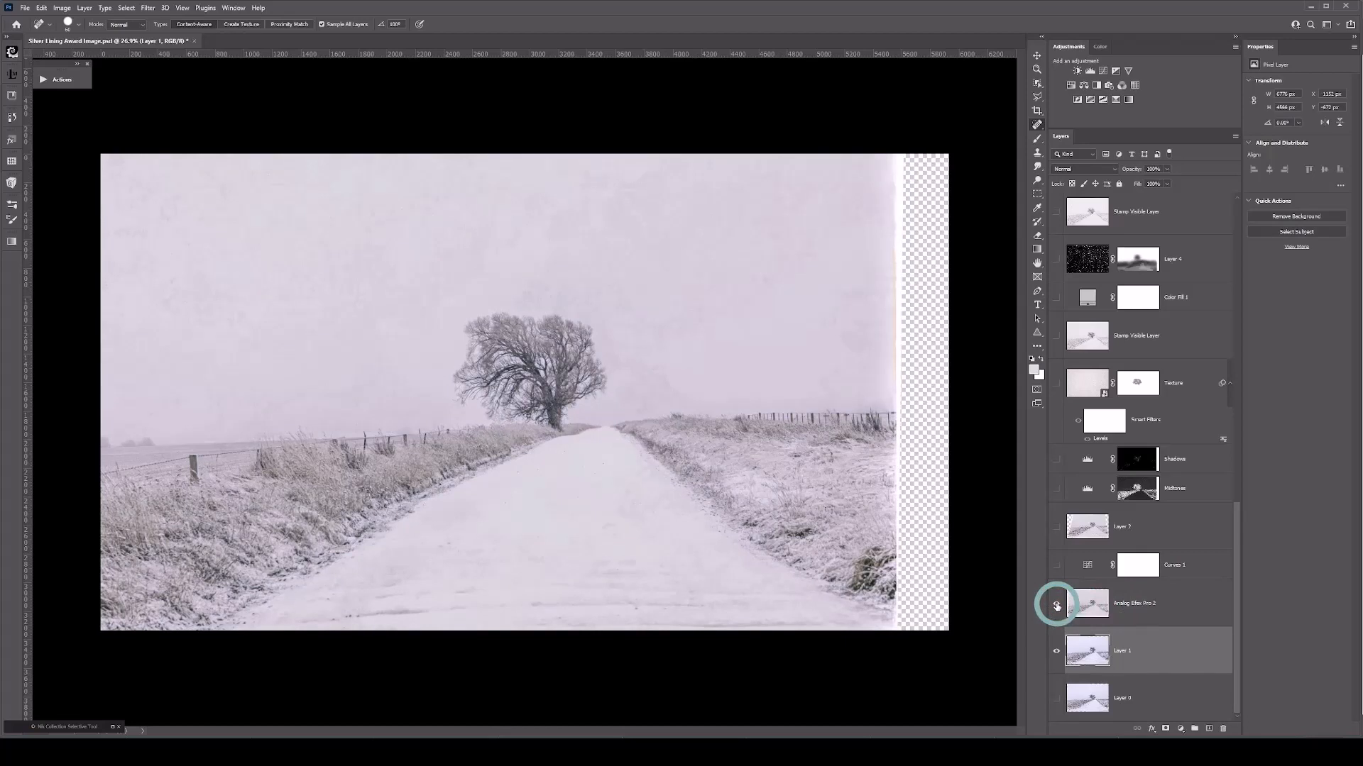
{"action": "left_click", "coordinate": [1057, 565]}
{"action": "left_click", "coordinate": [1079, 568]}
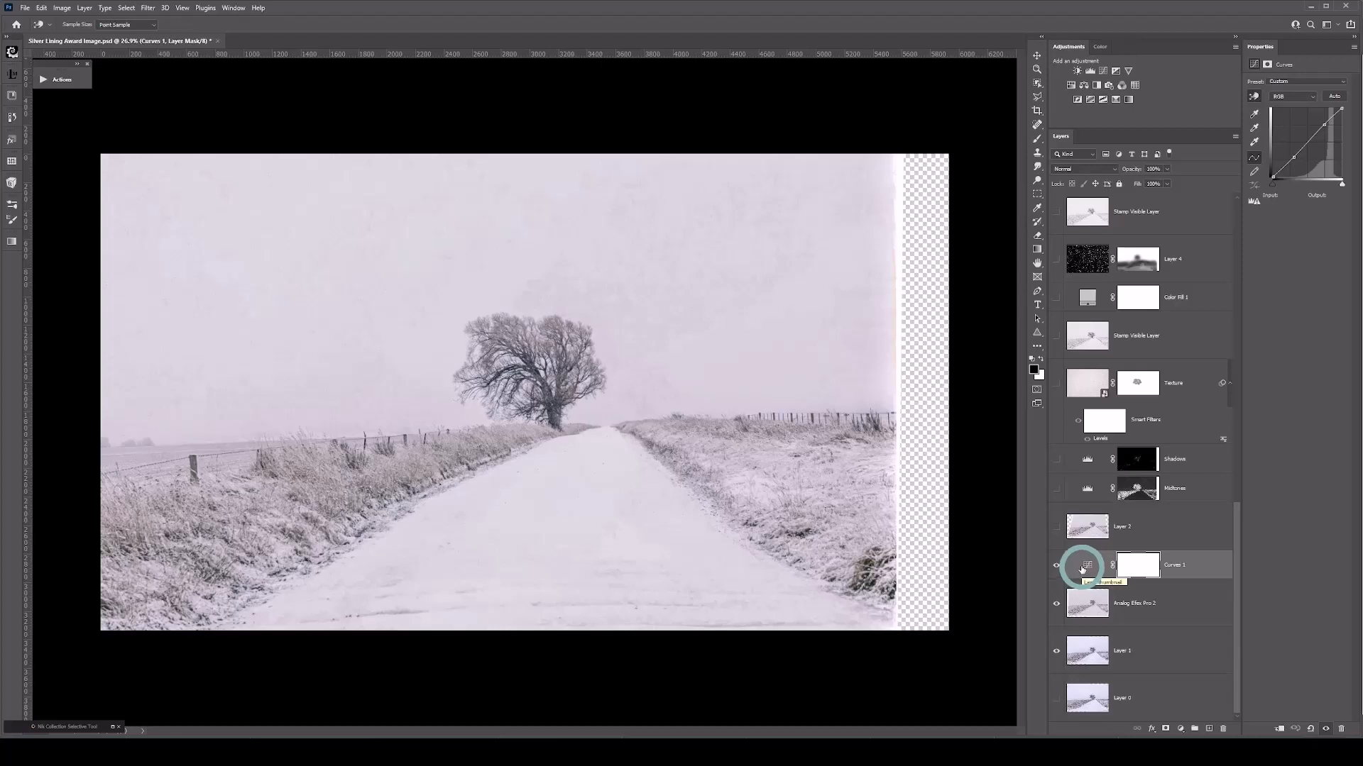
Turn on Layer 2 and the Midtones and Shadows adjustments, comparing the image with and without Shadows
{"action": "left_click", "coordinate": [1056, 528]}
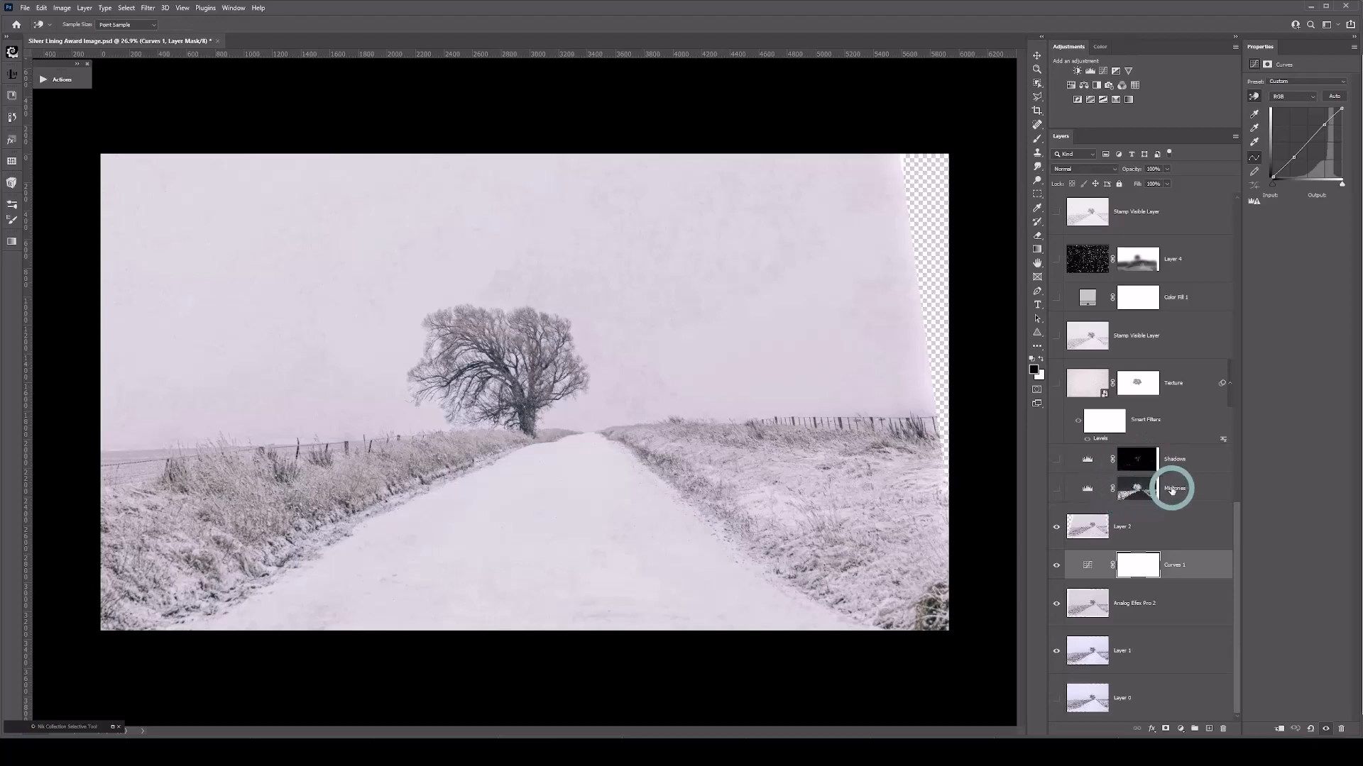
{"action": "left_click", "coordinate": [1057, 490]}
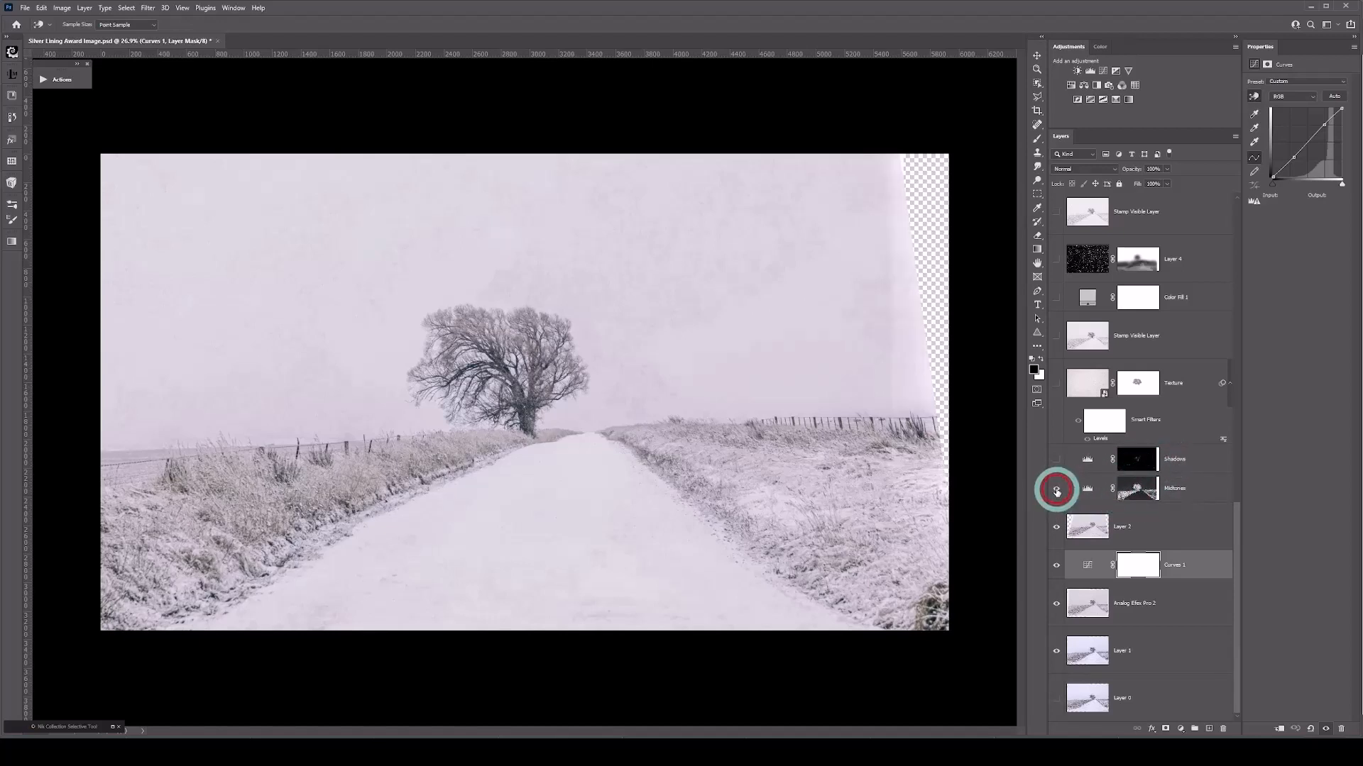
{"action": "left_click", "coordinate": [1056, 460]}
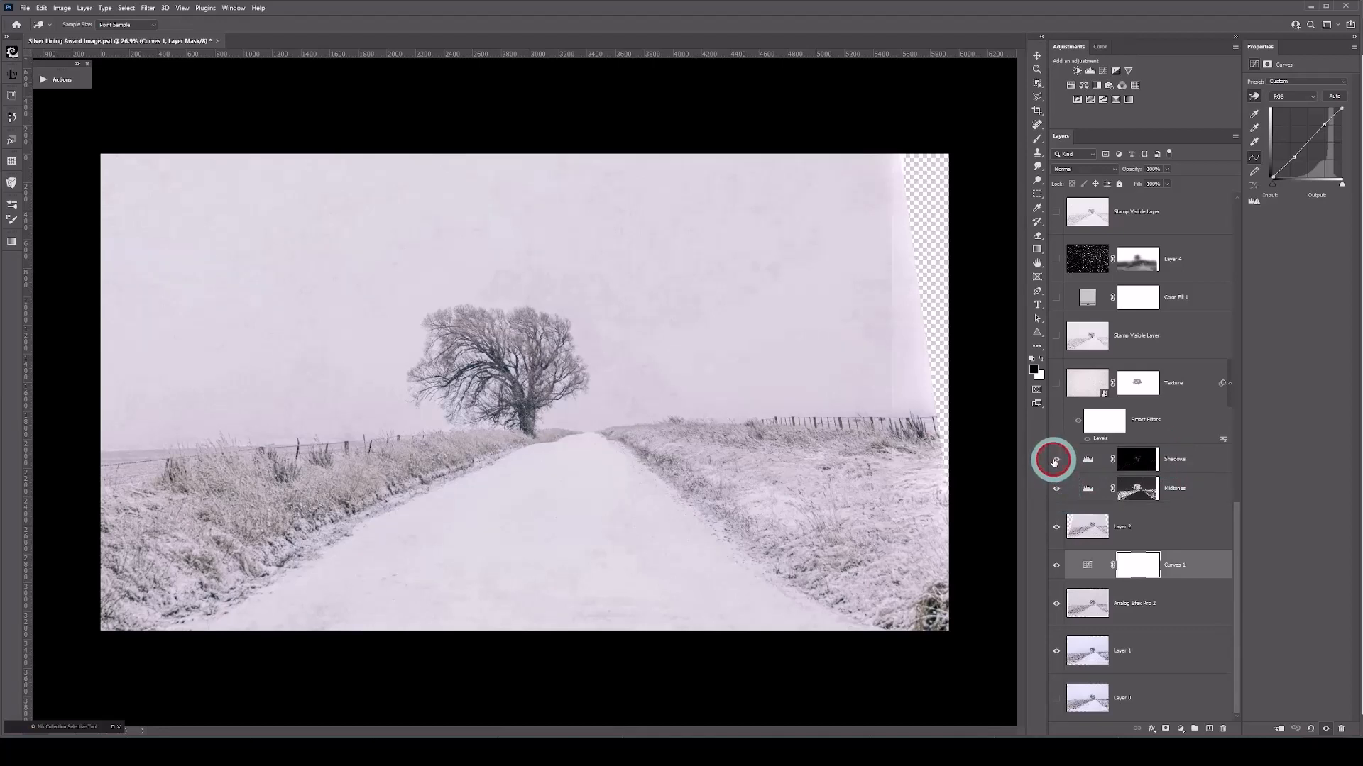
{"action": "left_click", "coordinate": [1055, 462]}
{"action": "left_click", "coordinate": [1054, 463]}
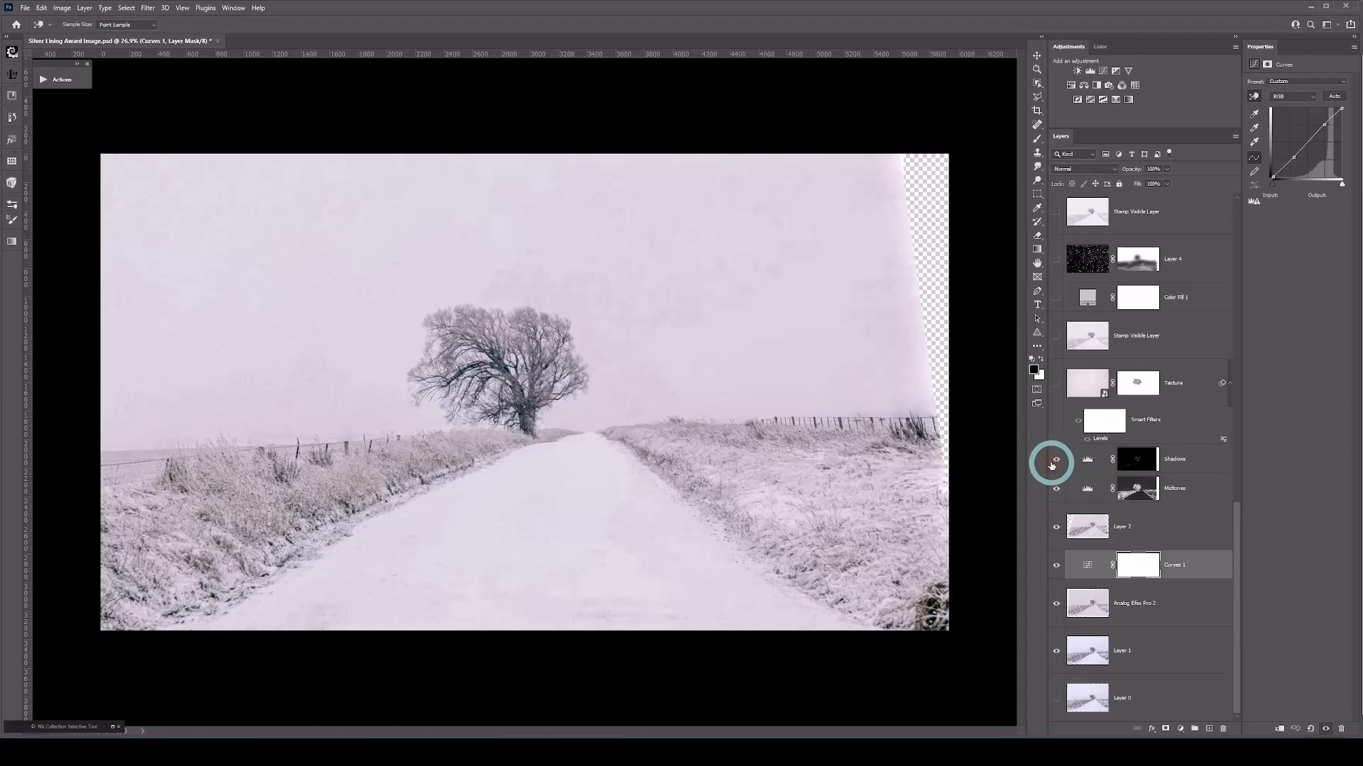
Make the Texture layer visible and inspect its effect on the image up close
{"action": "left_click", "coordinate": [1056, 385]}
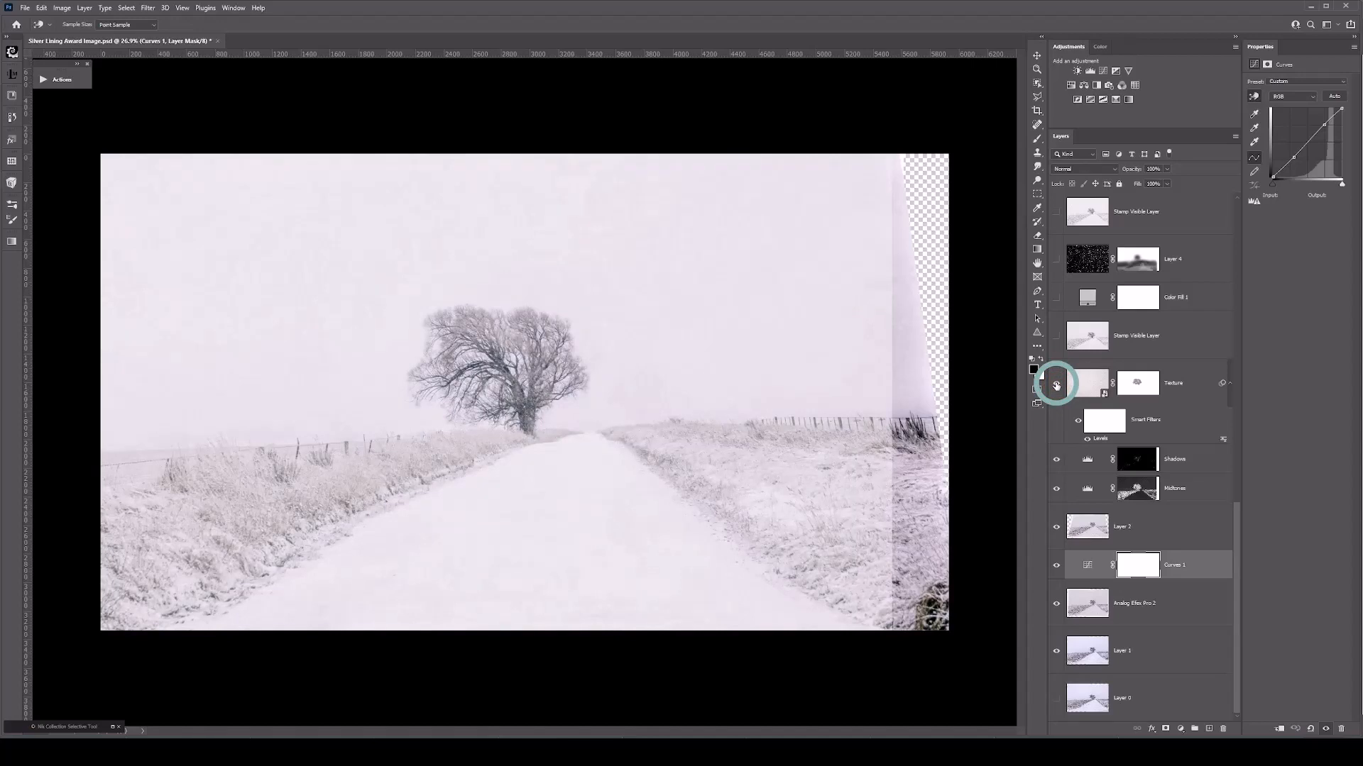
{"action": "scroll", "coordinate": [781, 456], "scroll_direction": "up", "scroll_amount": 2}
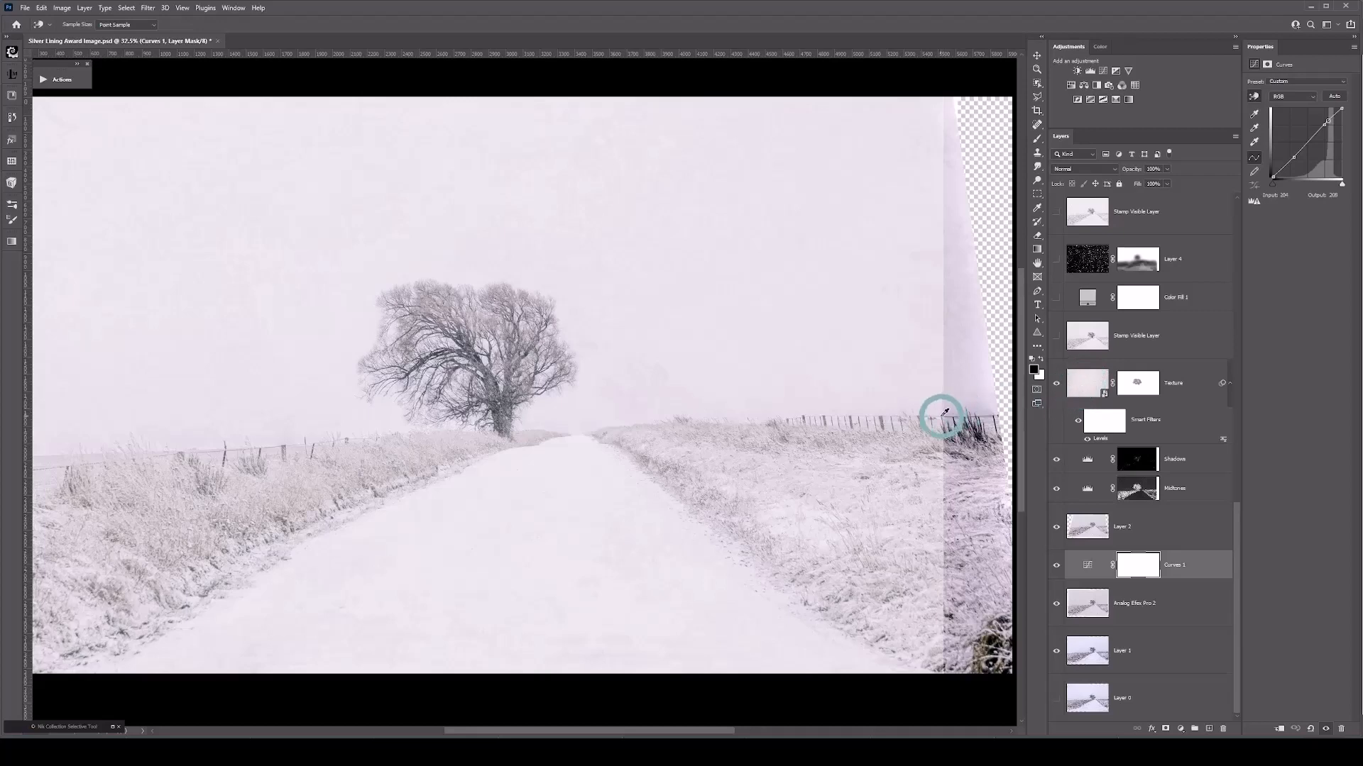
{"action": "key", "text": "ctrl+minus"}
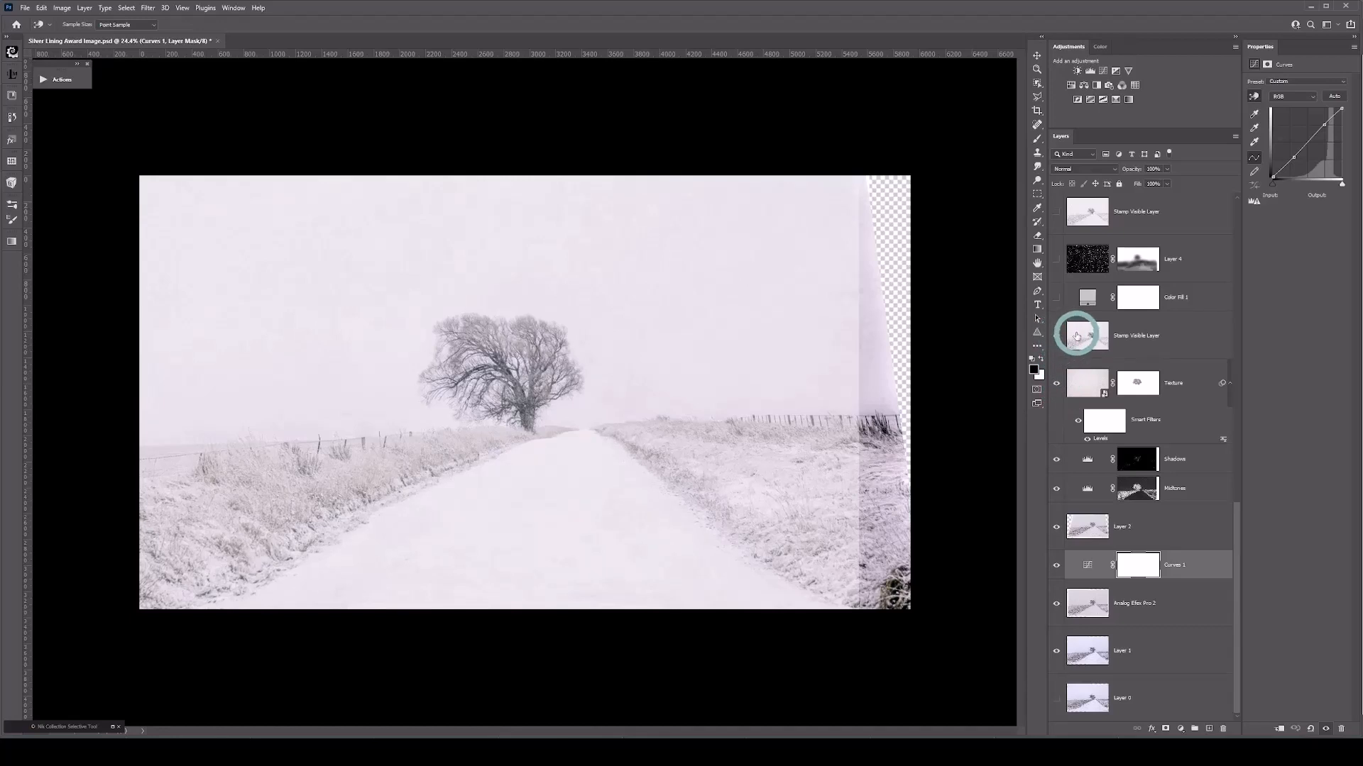
Show the Stamp Visible Layer above Texture and the Color Fill 1 layer, and select the color fill
{"action": "left_click", "coordinate": [1077, 335]}
{"action": "key", "text": "j"}
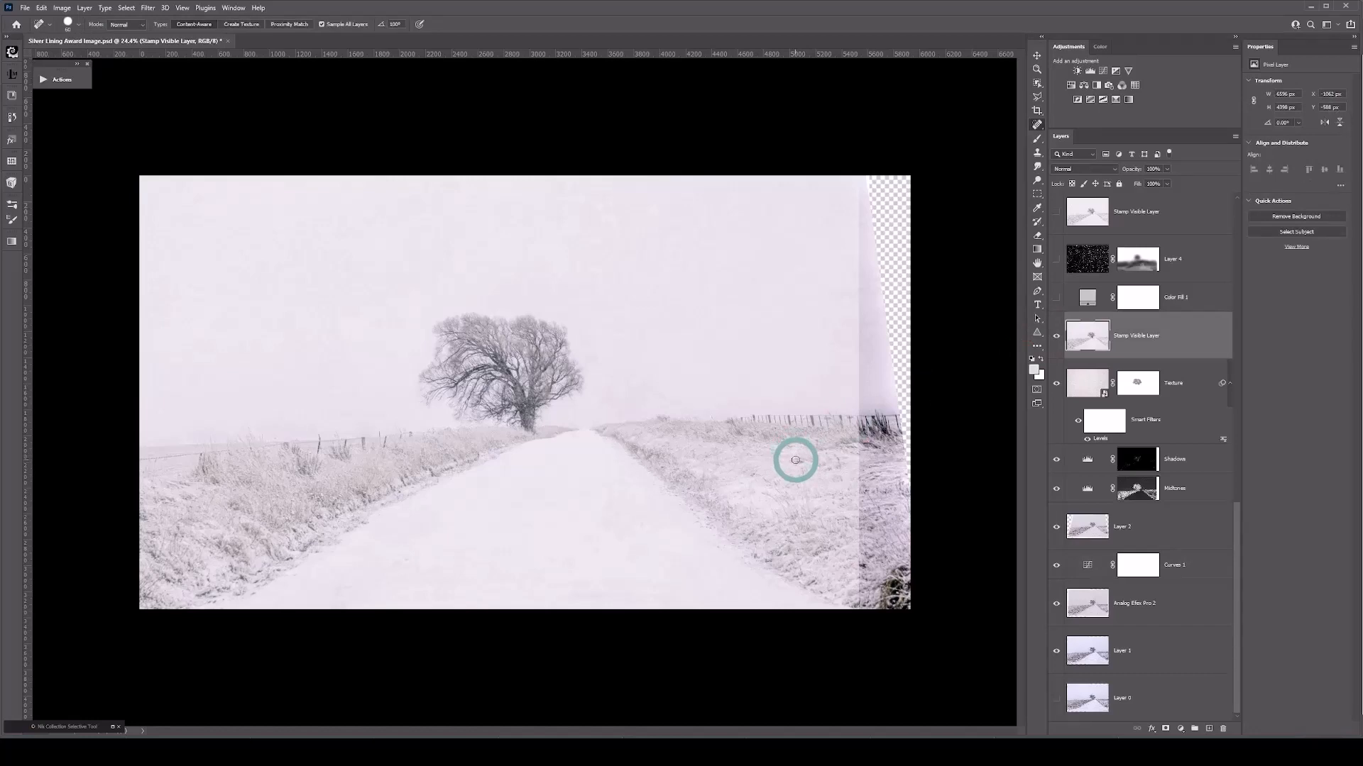
{"action": "left_click", "coordinate": [1057, 298]}
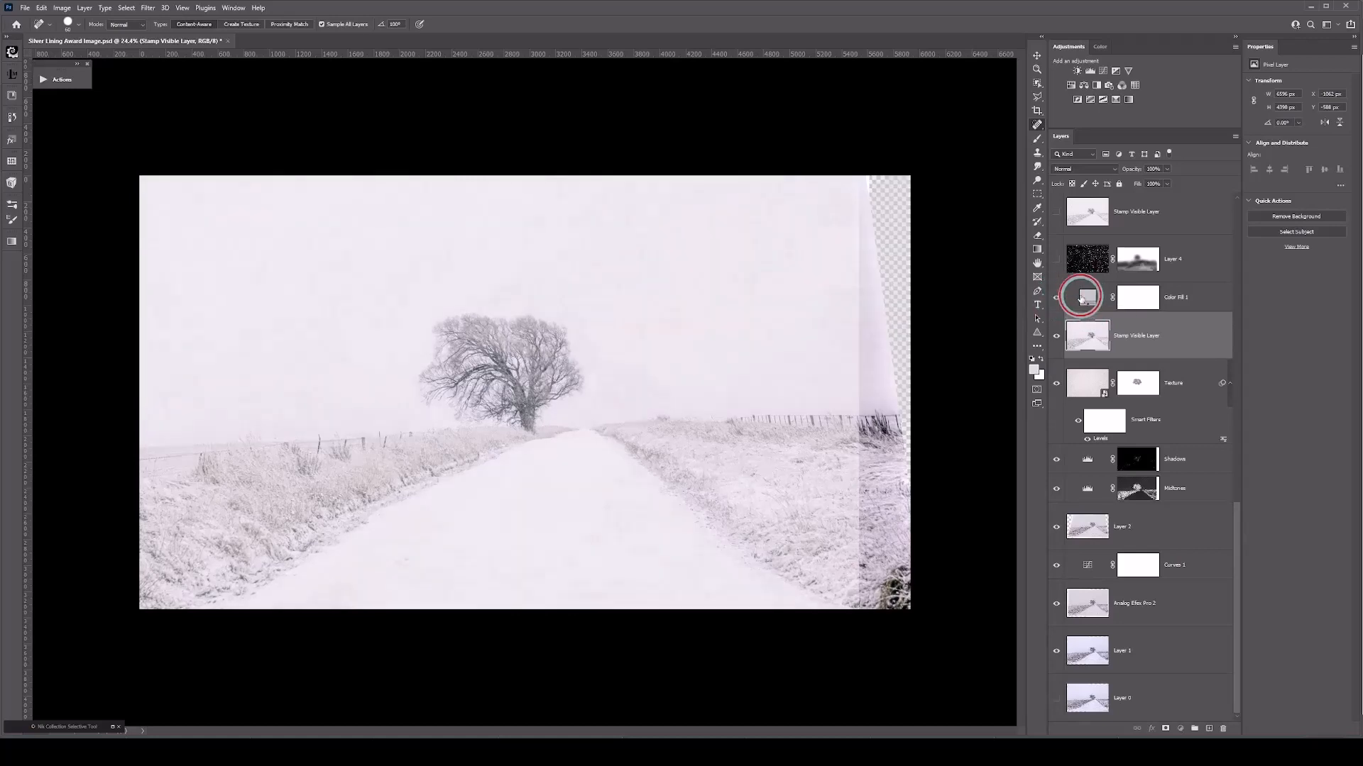
{"action": "left_click", "coordinate": [1084, 305]}
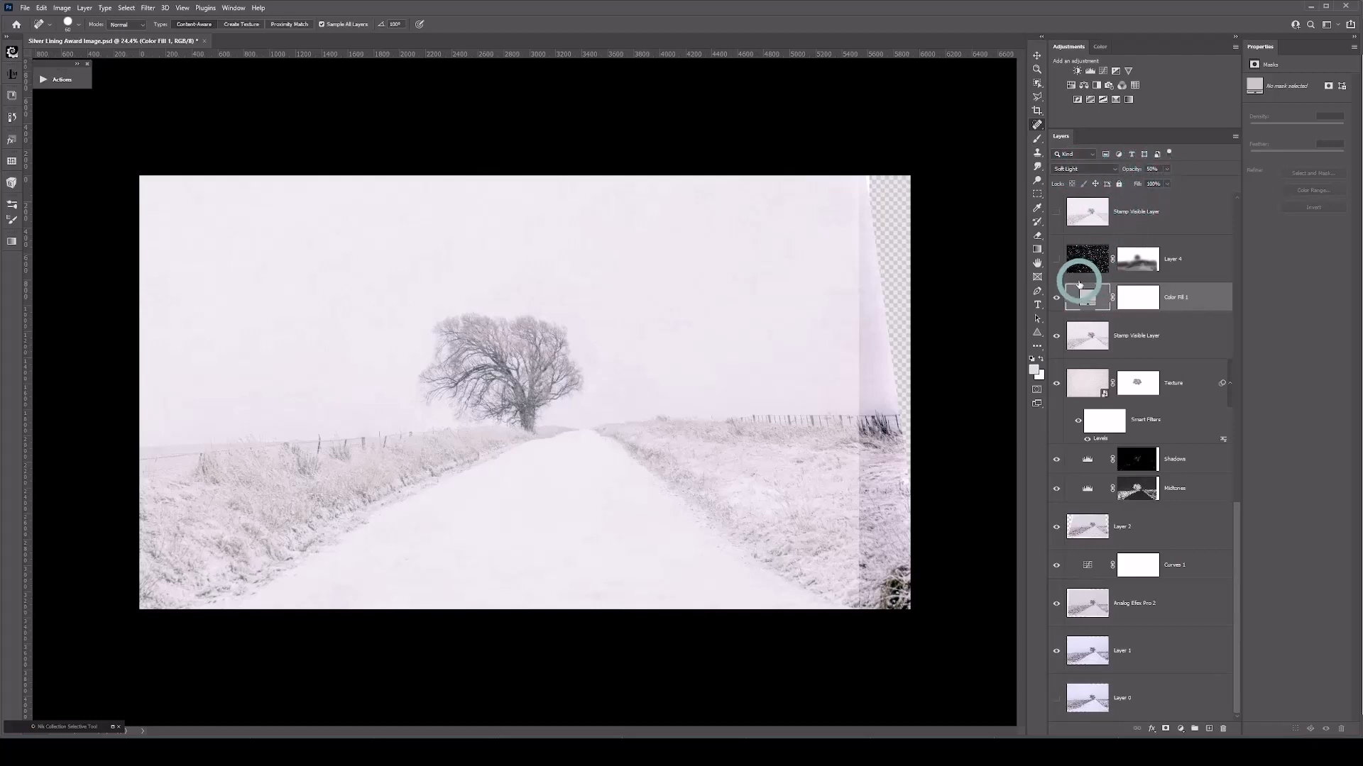
Turn on Layer 4, the Stamp Visible Layer above it and the Snow Small layer
{"action": "scroll", "coordinate": [1083, 305], "scroll_direction": "up", "scroll_amount": 1}
{"action": "scroll", "coordinate": [1084, 312], "scroll_direction": "up", "scroll_amount": 3}
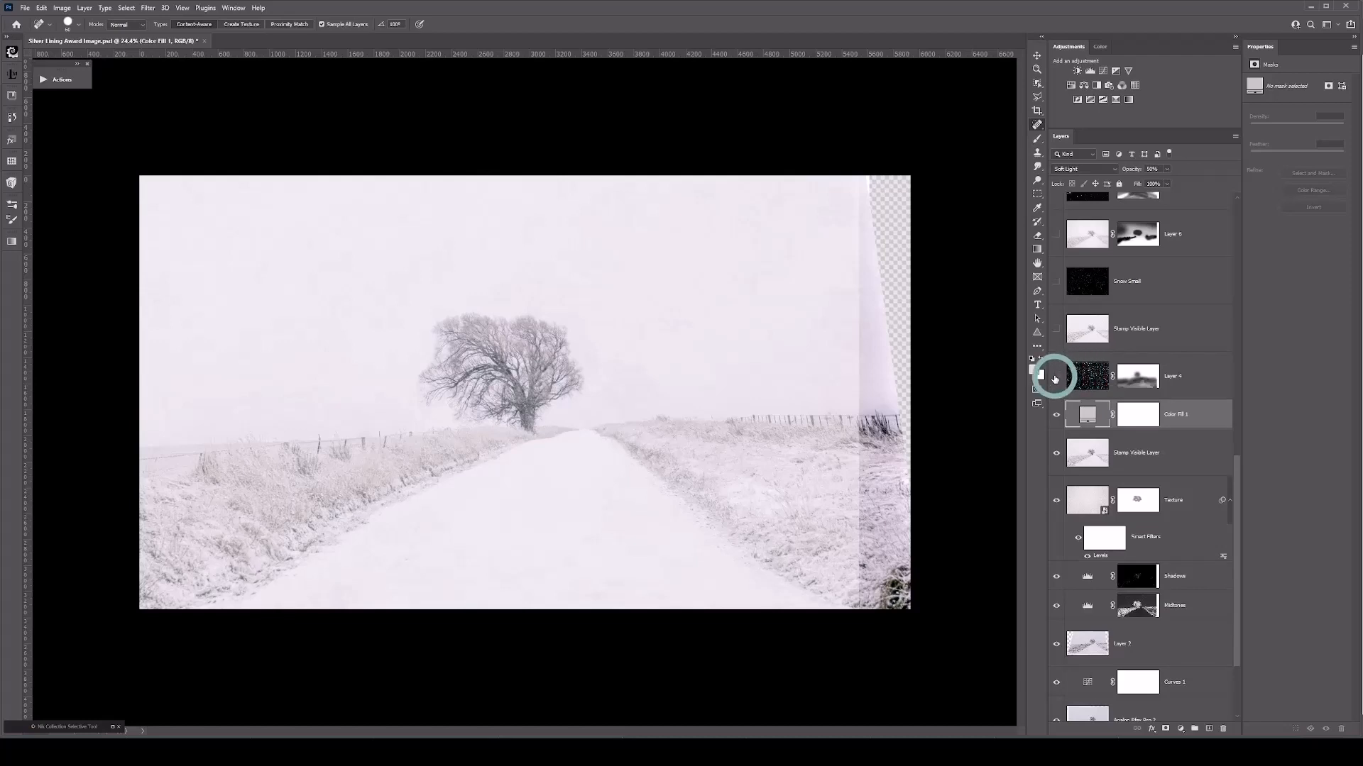
{"action": "left_click", "coordinate": [1055, 378]}
{"action": "scroll", "coordinate": [631, 499], "scroll_direction": "up", "scroll_amount": 1}
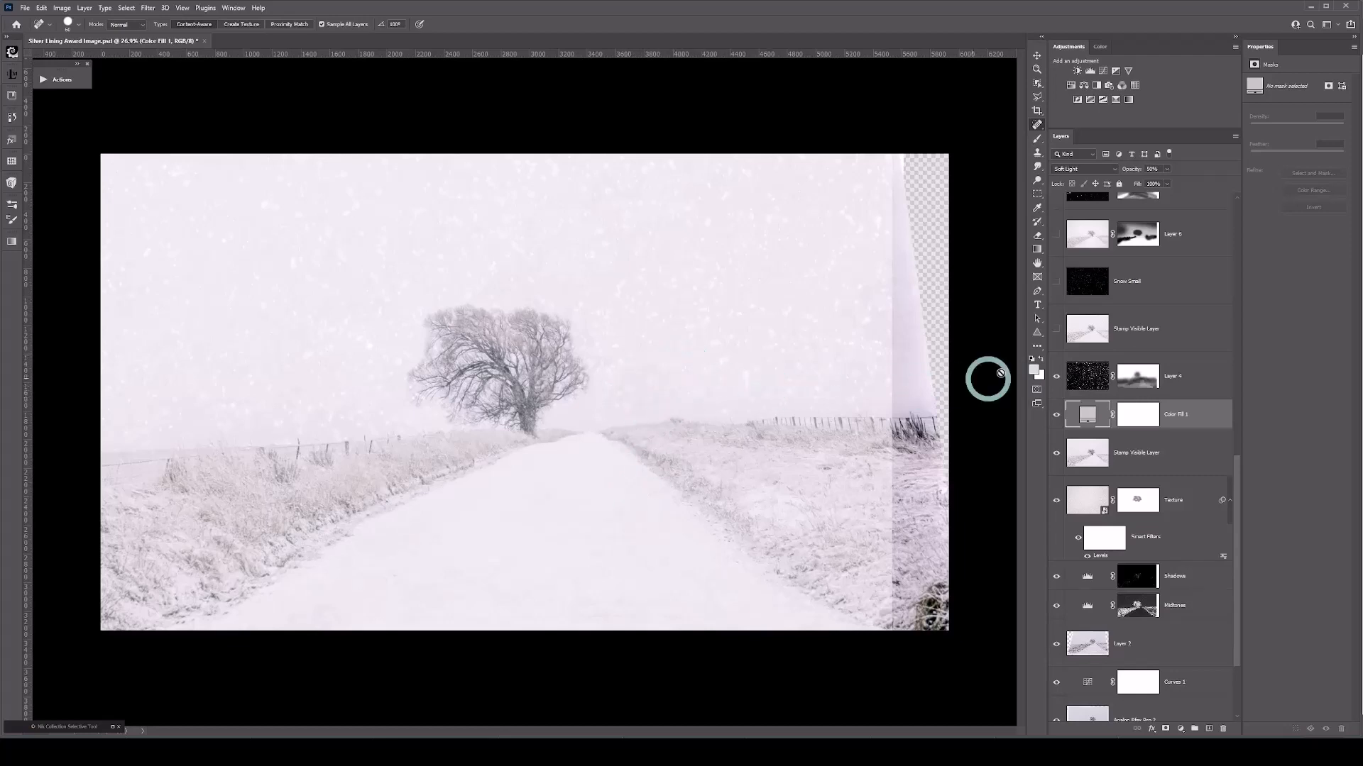
{"action": "left_click", "coordinate": [1057, 331]}
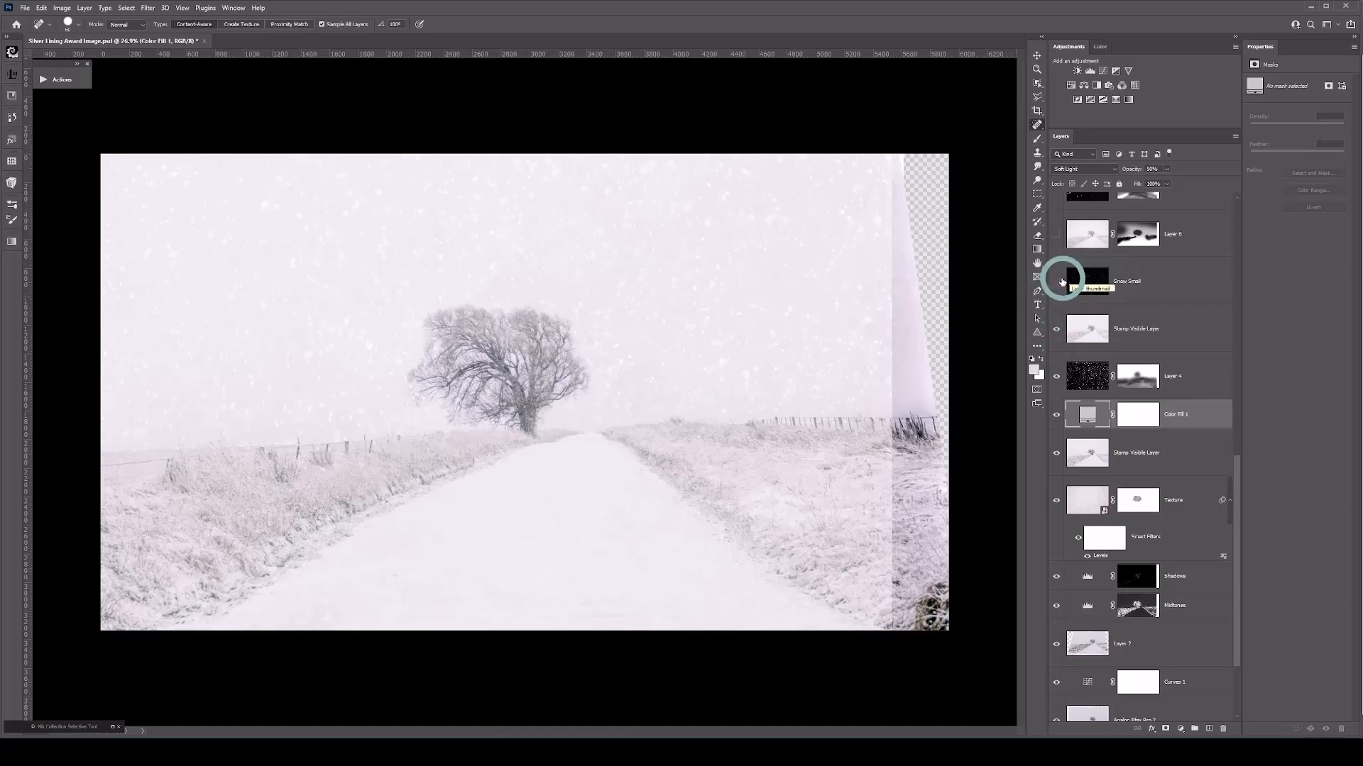
{"action": "left_click_drag", "start_coordinate": [1055, 284], "coordinate": [1004, 300]}
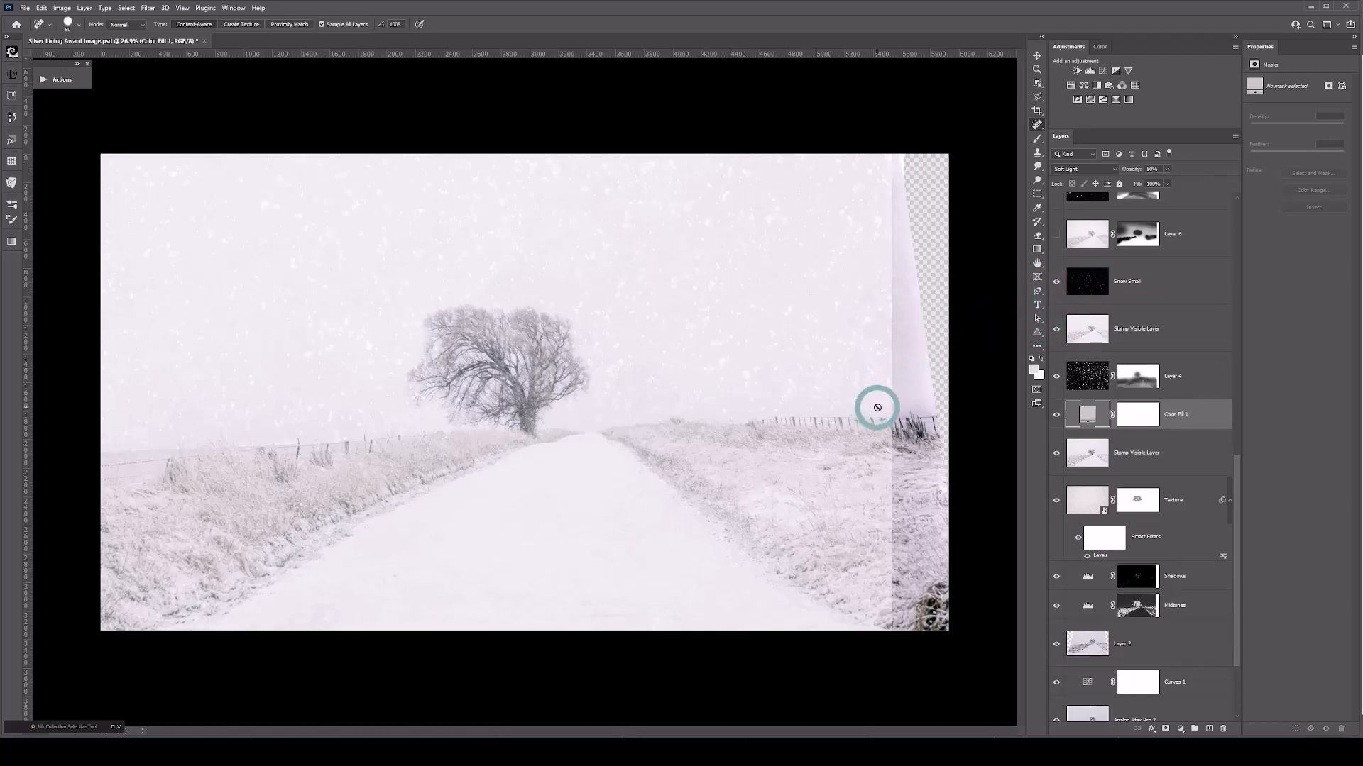
Show Layer 6, compare the image with and without it, and make Layer 7 visible
{"action": "scroll", "coordinate": [1161, 305], "scroll_direction": "up", "scroll_amount": 3}
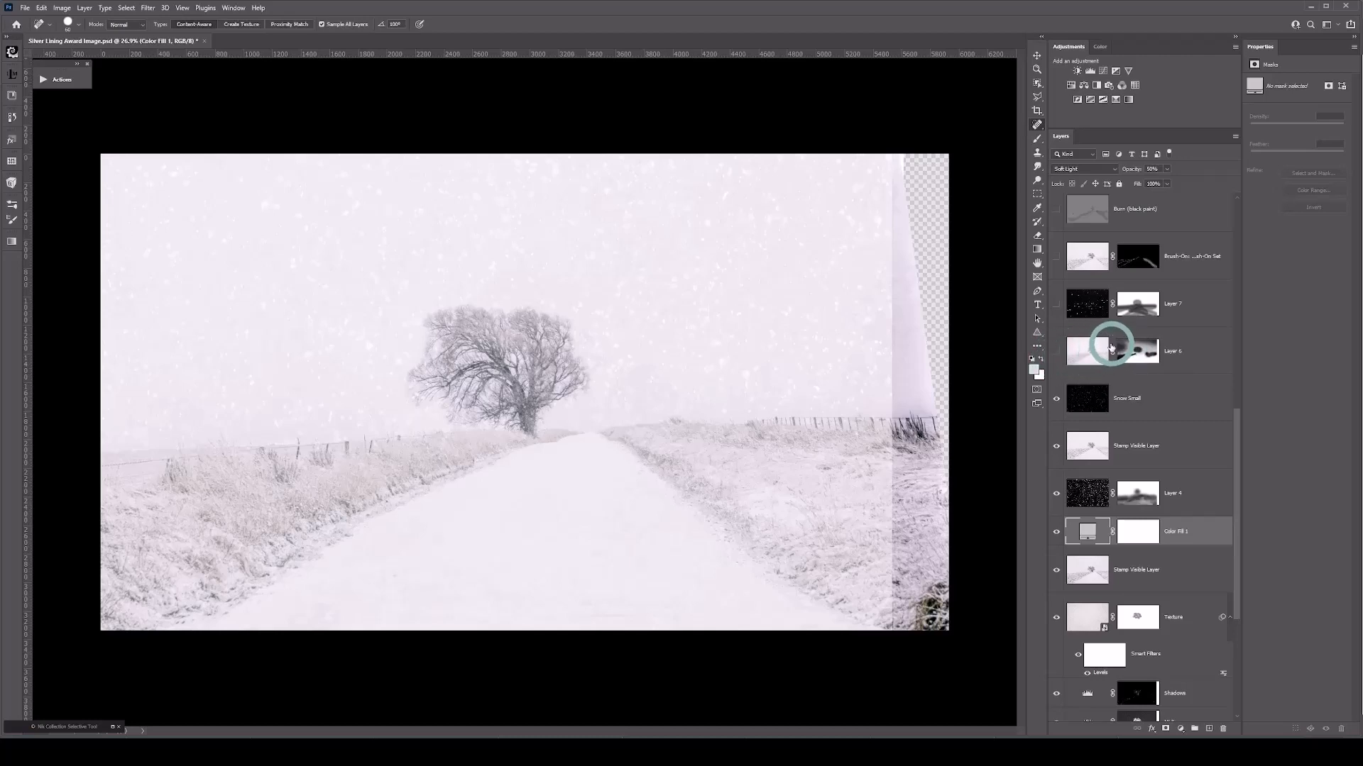
{"action": "left_click", "coordinate": [1055, 352]}
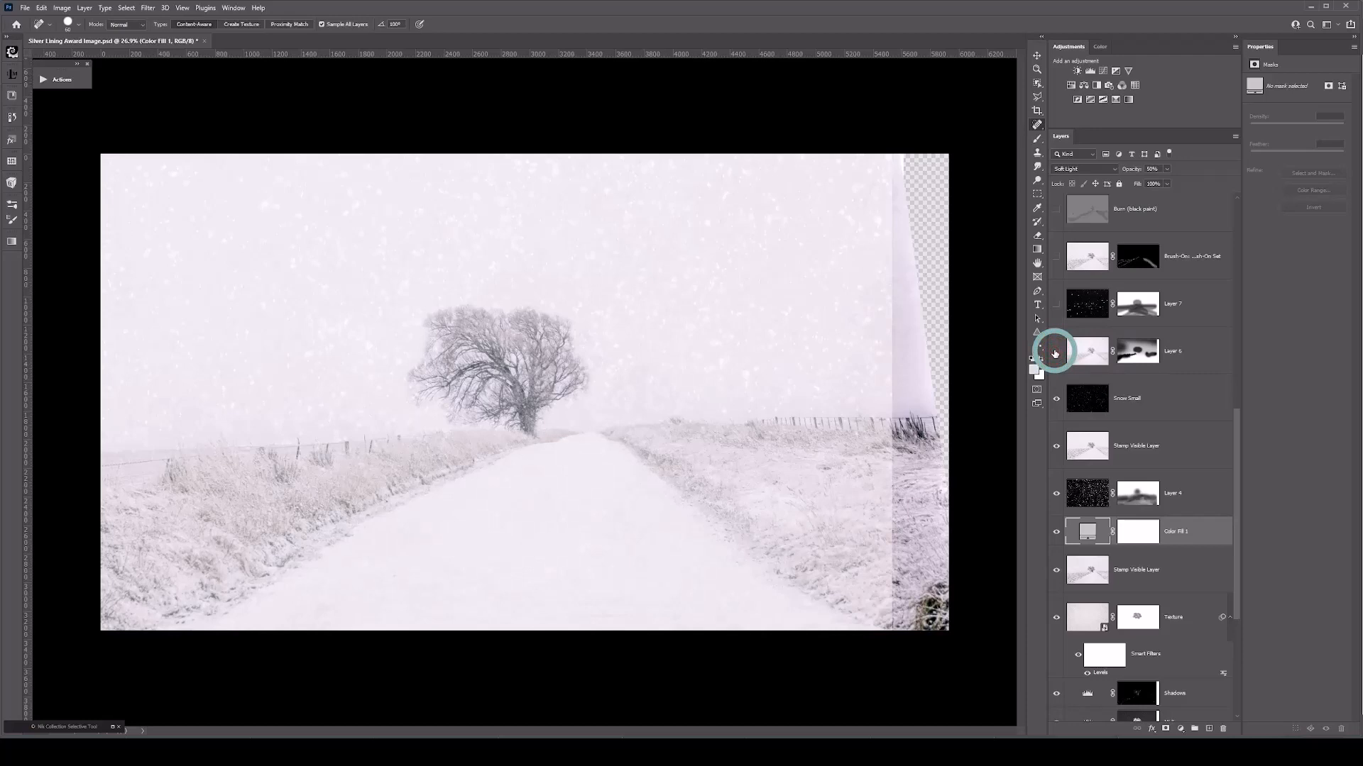
{"action": "left_click", "coordinate": [1055, 352]}
{"action": "left_click", "coordinate": [1056, 352]}
{"action": "left_click", "coordinate": [1055, 352]}
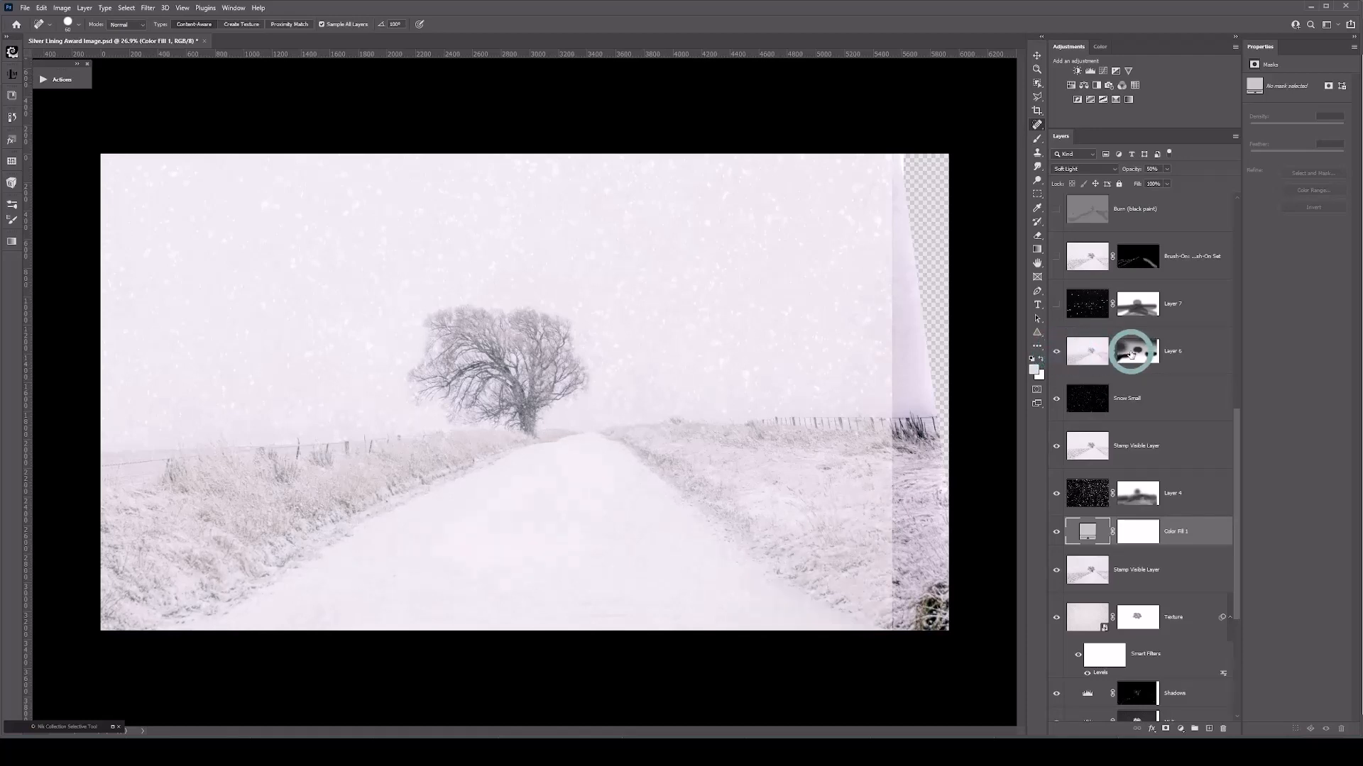
{"action": "left_click", "coordinate": [1055, 306]}
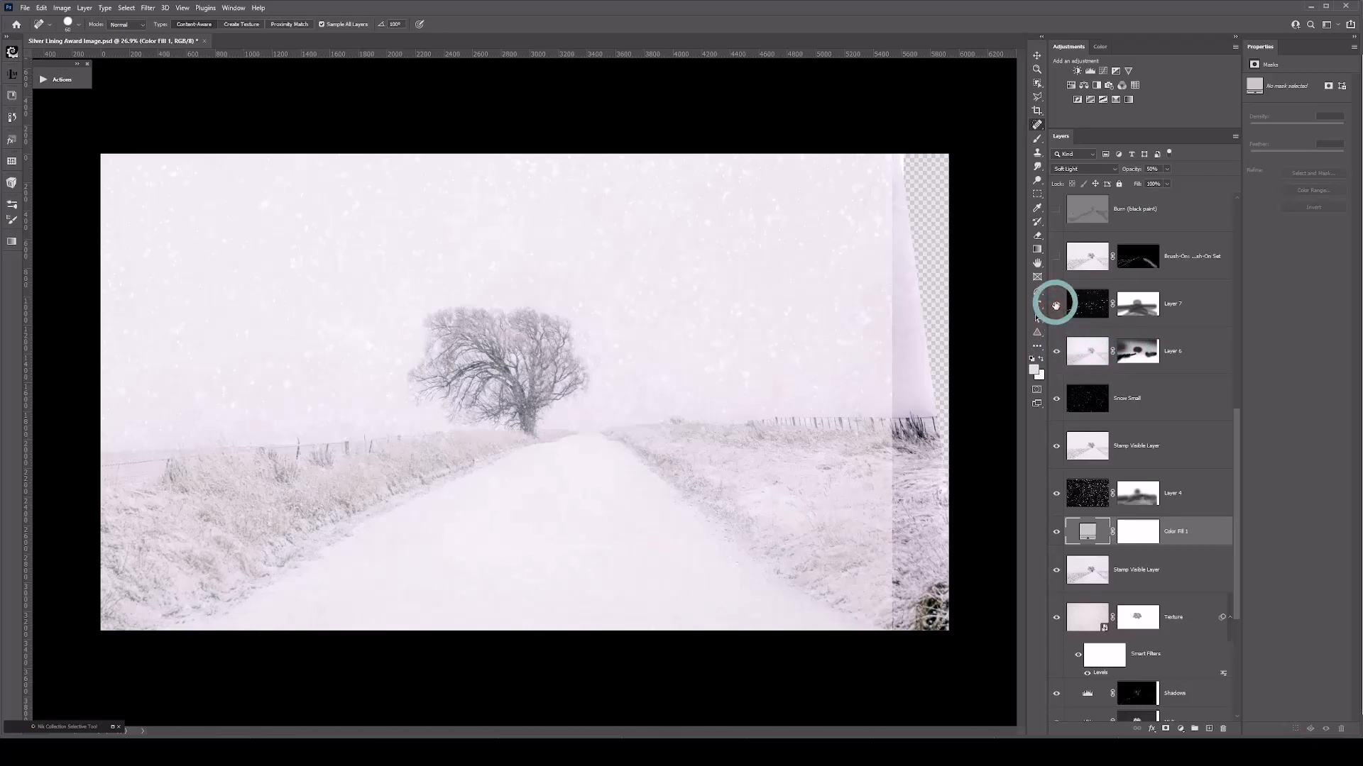
Make the Brush-On High Pass Sharpen layer visible and select it to check its opacity
{"action": "scroll", "coordinate": [1075, 296], "scroll_direction": "up", "scroll_amount": 3}
{"action": "scroll", "coordinate": [1074, 297], "scroll_direction": "up", "scroll_amount": 1}
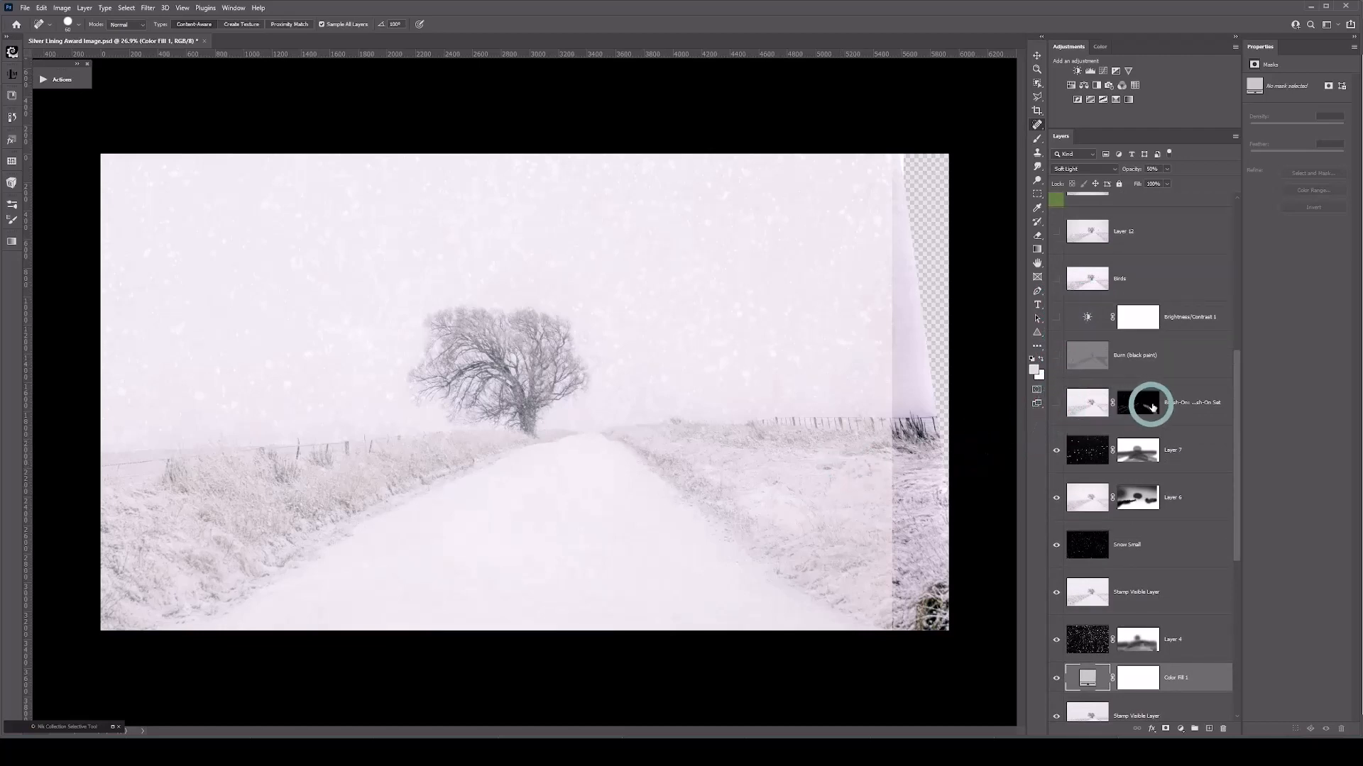
{"action": "left_click", "coordinate": [1056, 404]}
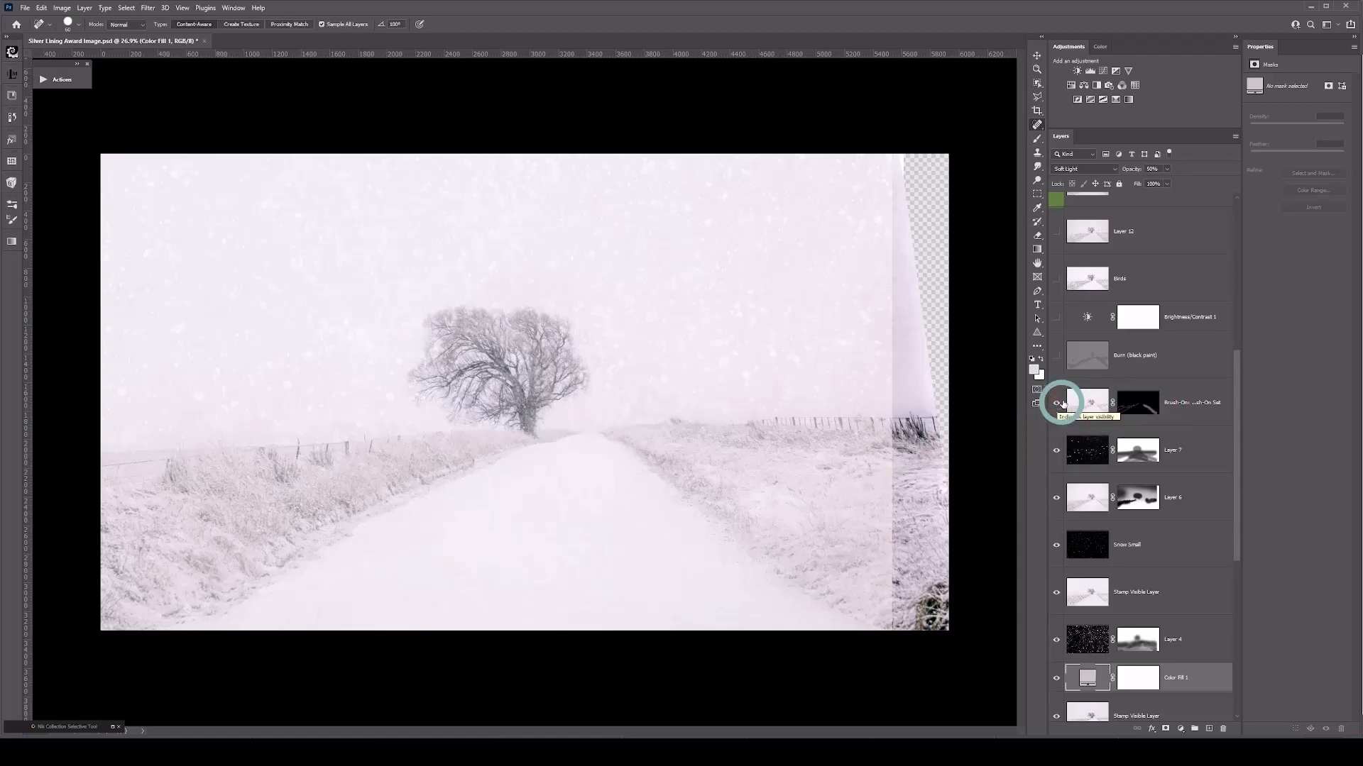
{"action": "left_click", "coordinate": [1080, 399]}
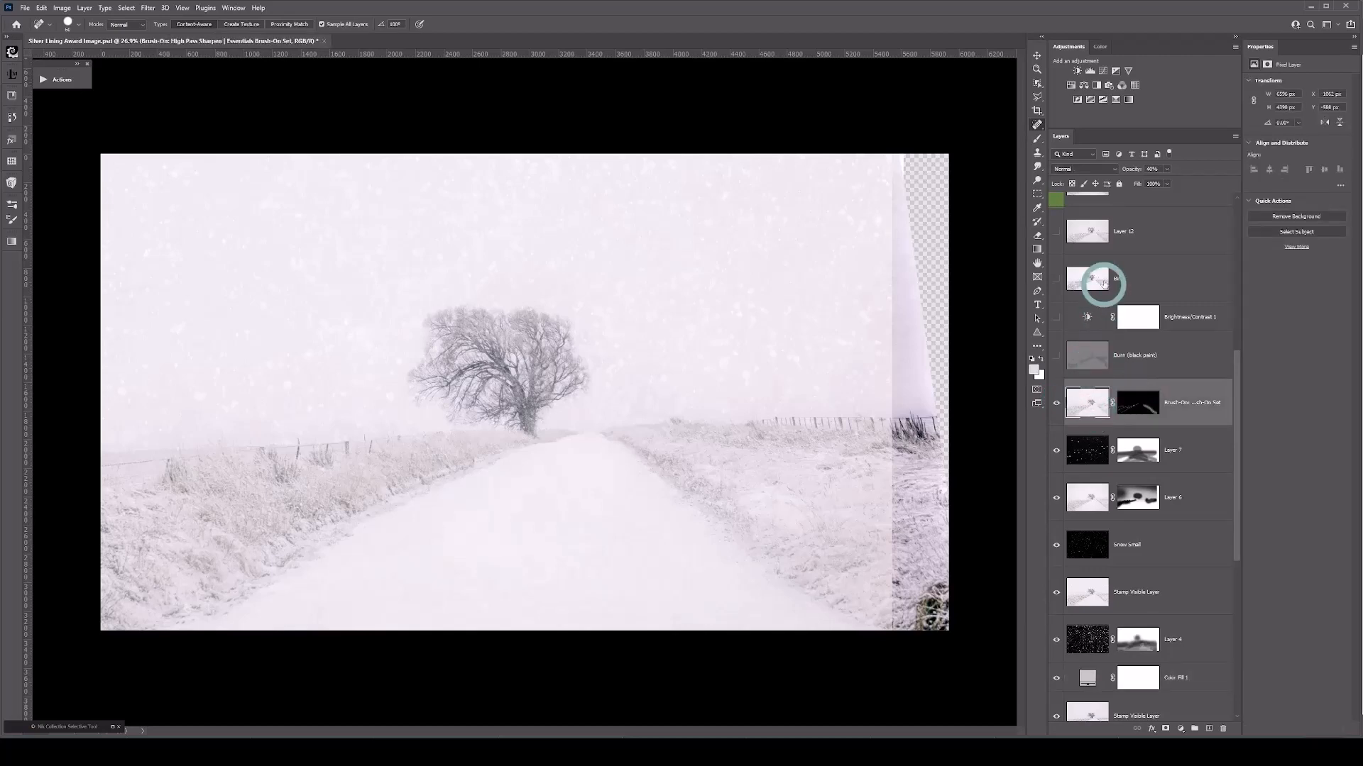
{"action": "left_click_drag", "start_coordinate": [1146, 174], "coordinate": [1147, 169]}
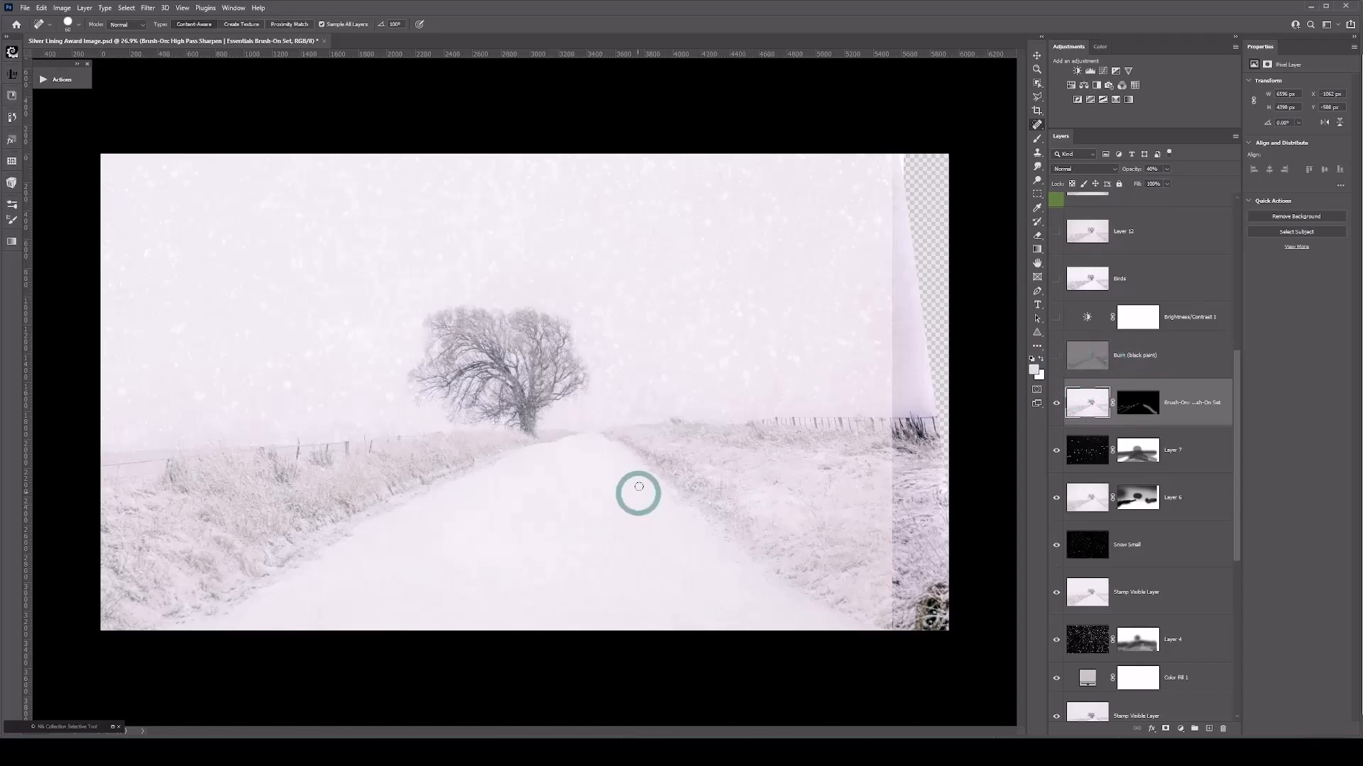
Show the Burn (black paint) and Brightness/Contrast 1 layers, comparing the image with and without the brightness adjustment
{"action": "left_click", "coordinate": [1058, 359]}
{"action": "scroll", "coordinate": [1084, 357], "scroll_direction": "up", "scroll_amount": 1}
{"action": "scroll", "coordinate": [1083, 355], "scroll_direction": "up", "scroll_amount": 1}
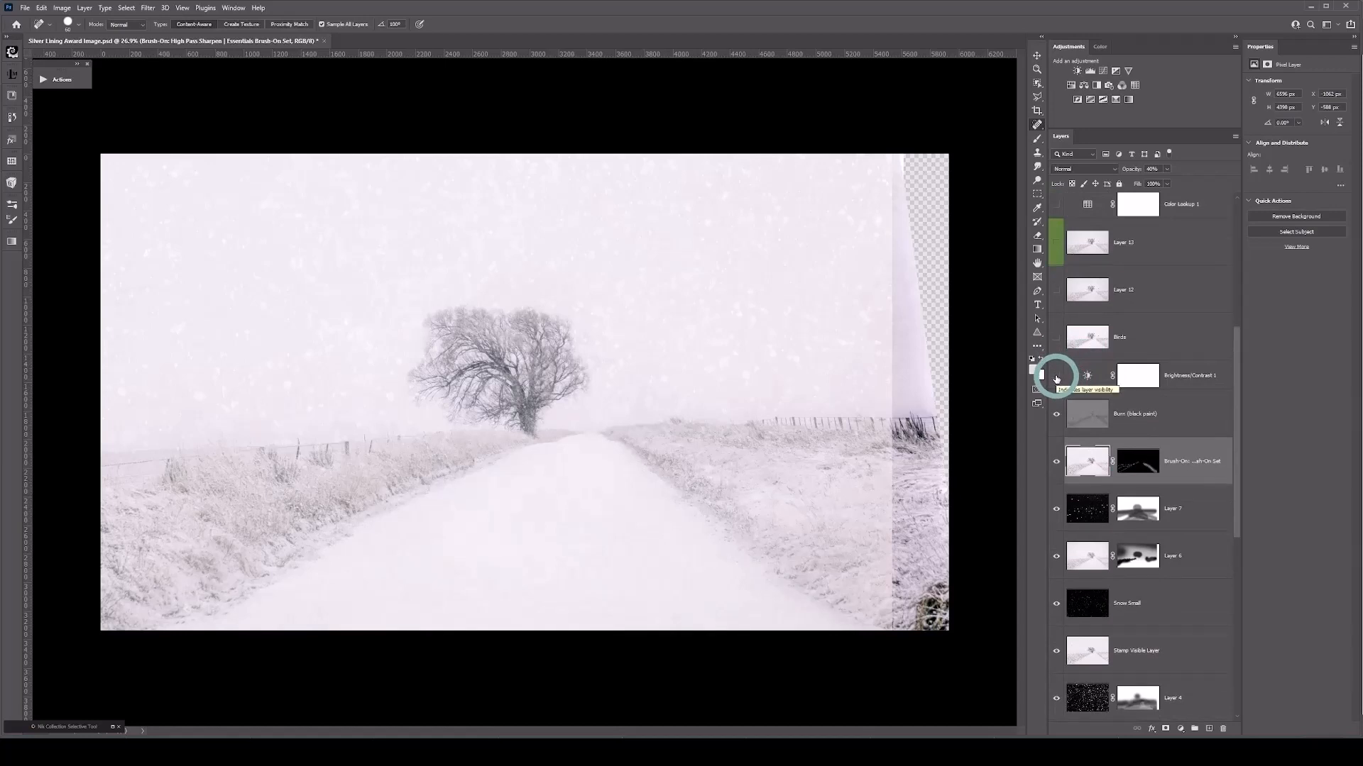
{"action": "left_click", "coordinate": [1056, 377]}
{"action": "left_click", "coordinate": [1059, 377]}
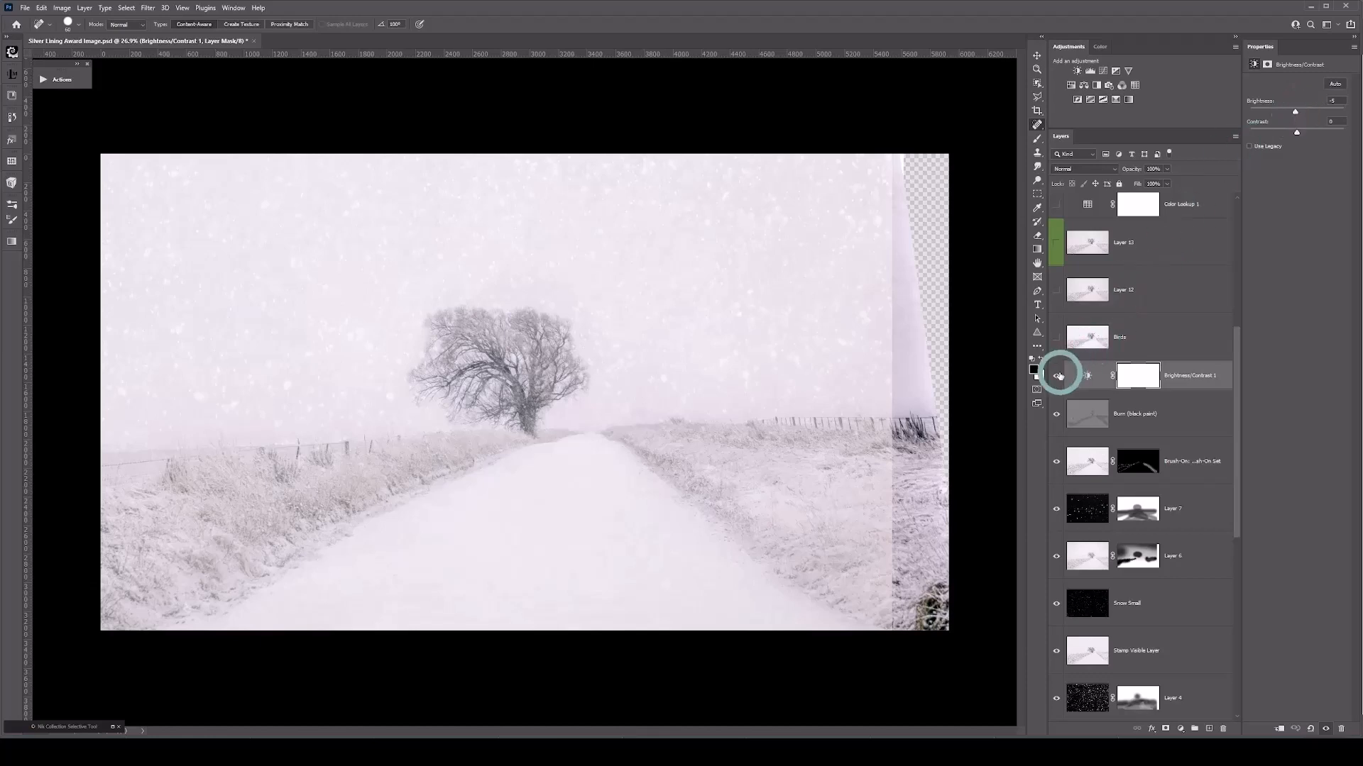
{"action": "left_click", "coordinate": [1056, 376]}
{"action": "left_click", "coordinate": [1056, 376]}
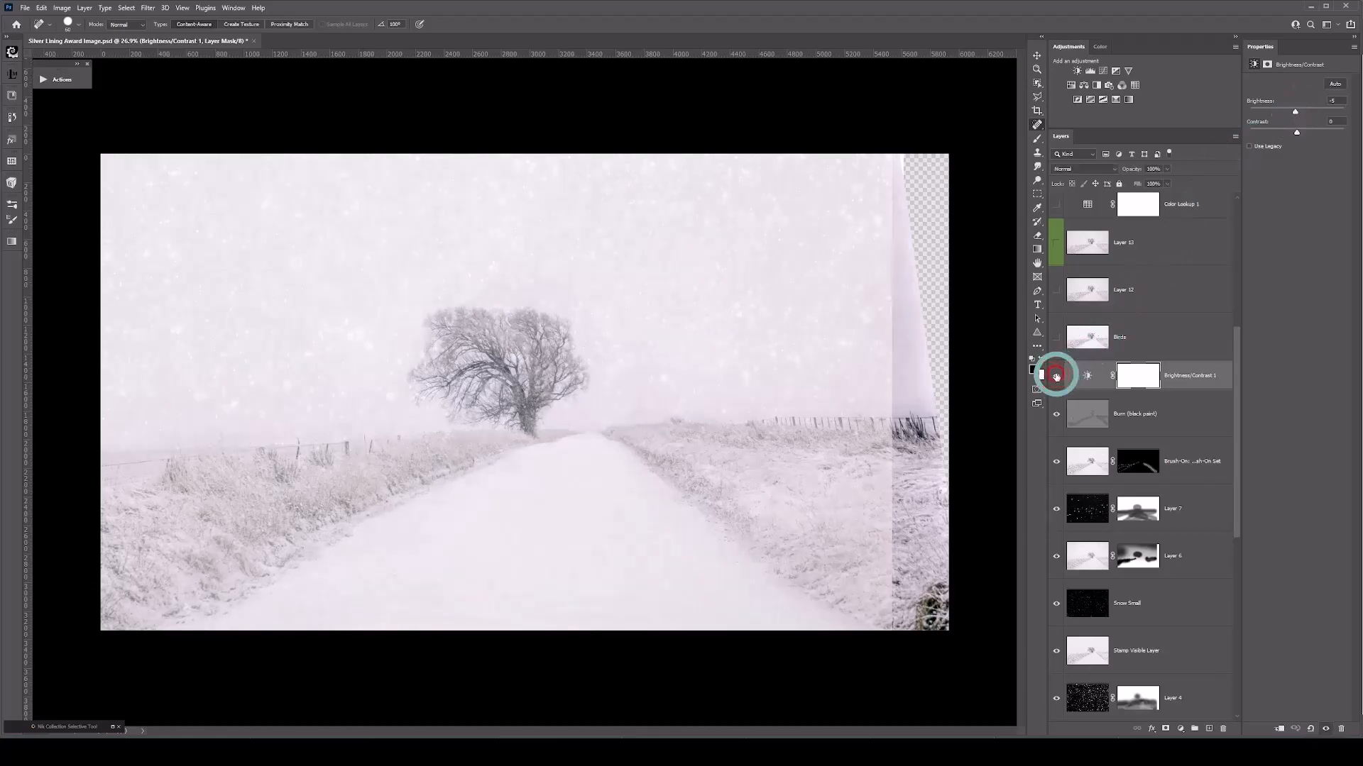
{"action": "left_click", "coordinate": [1057, 377]}
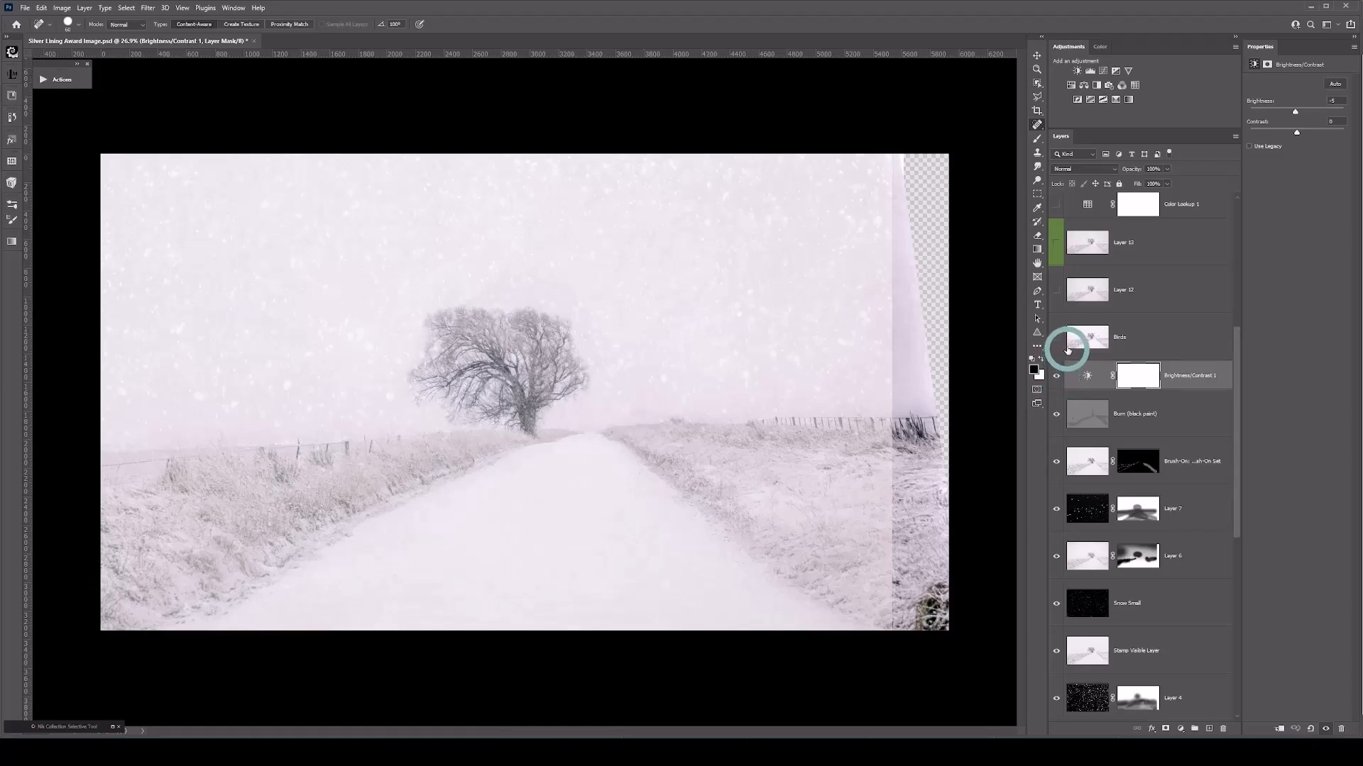
Make the Birds layer and Layer 12 visible, and compare the image with and without Layer 12
{"action": "left_click", "coordinate": [1057, 339]}
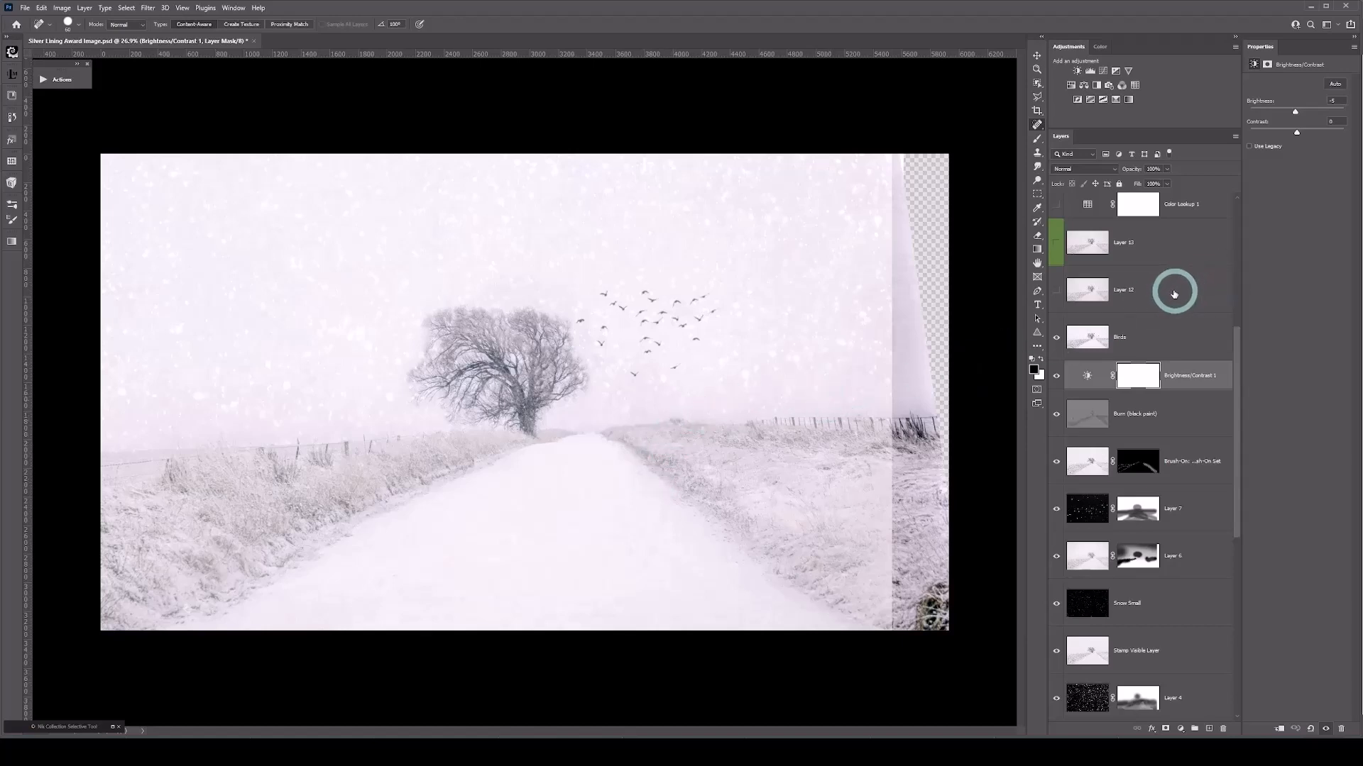
{"action": "scroll", "coordinate": [1174, 294], "scroll_direction": "up", "scroll_amount": 2}
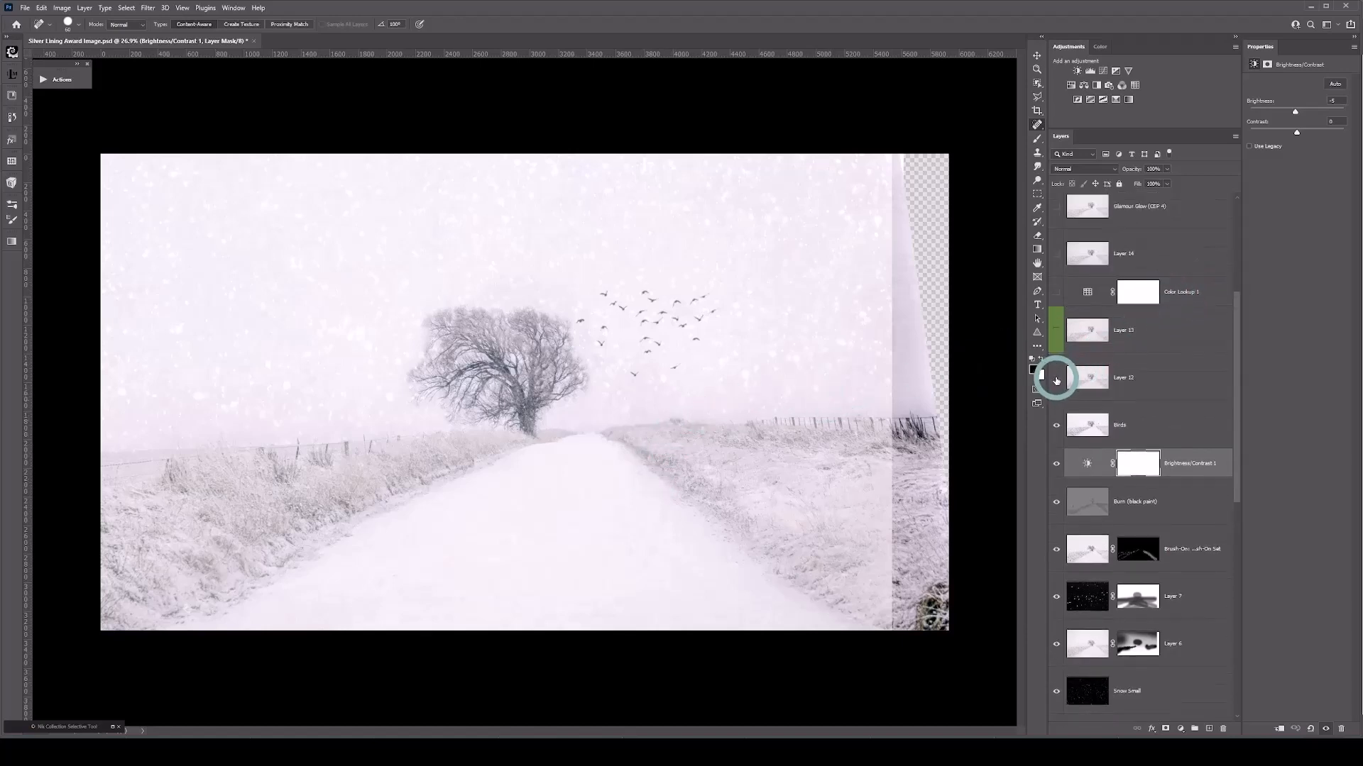
{"action": "left_click", "coordinate": [1056, 380]}
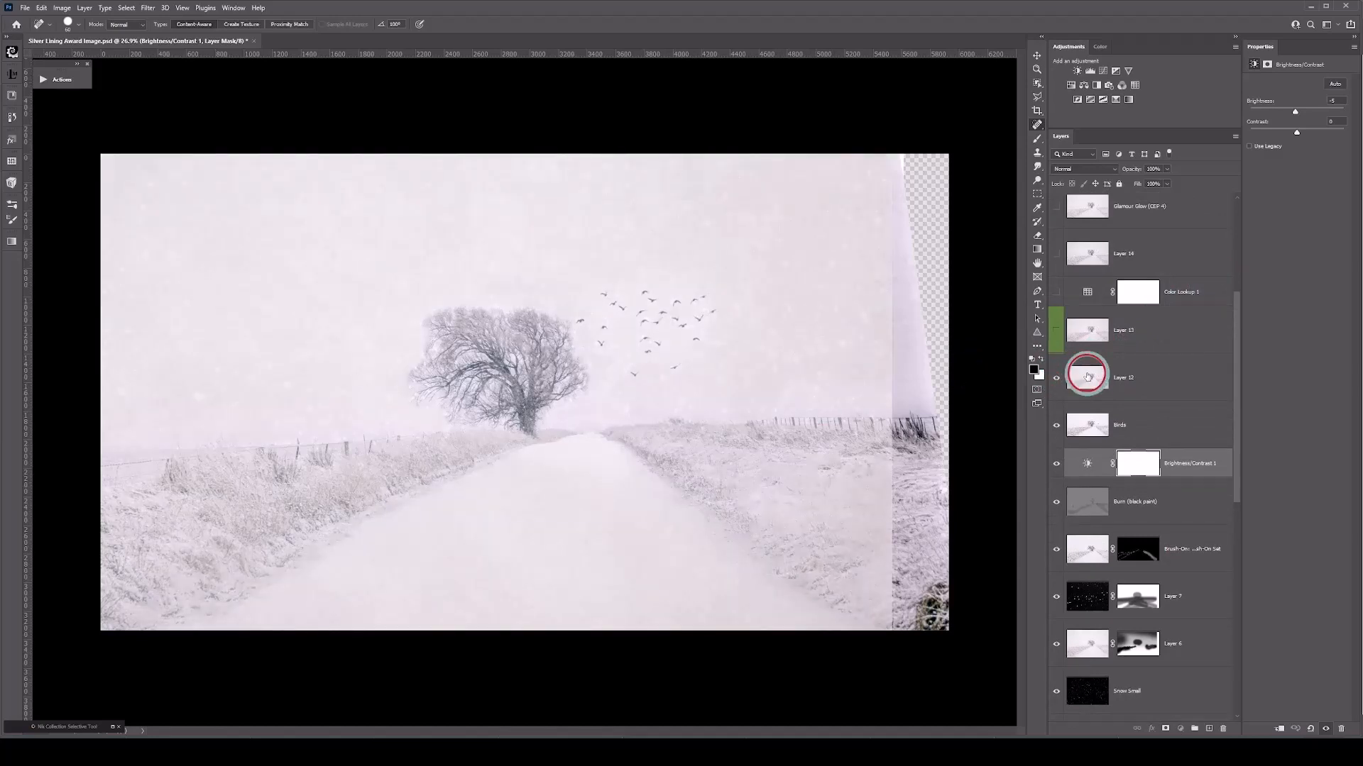
{"action": "left_click", "coordinate": [1056, 381]}
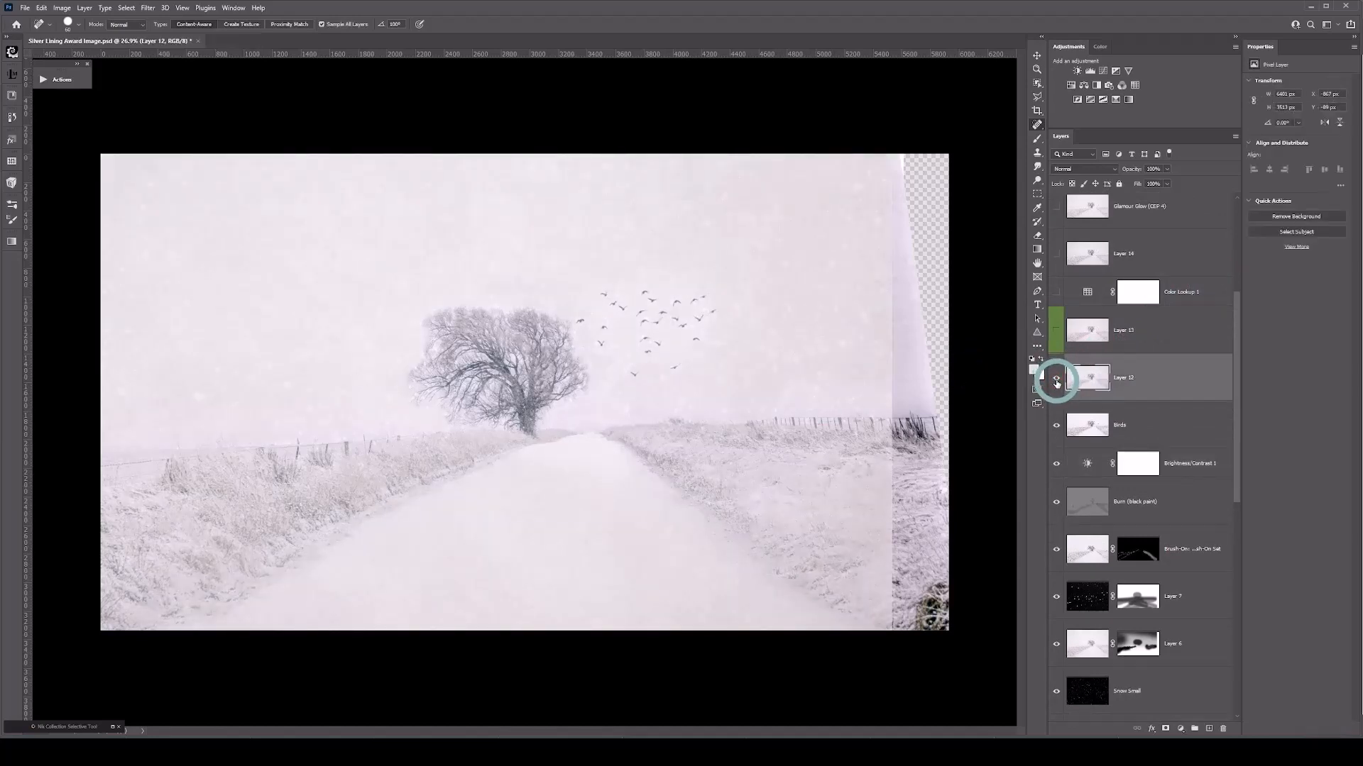
Compare the image again with Layer 12 hidden and shown, and make Layer 13 visible
{"action": "left_click", "coordinate": [1057, 382]}
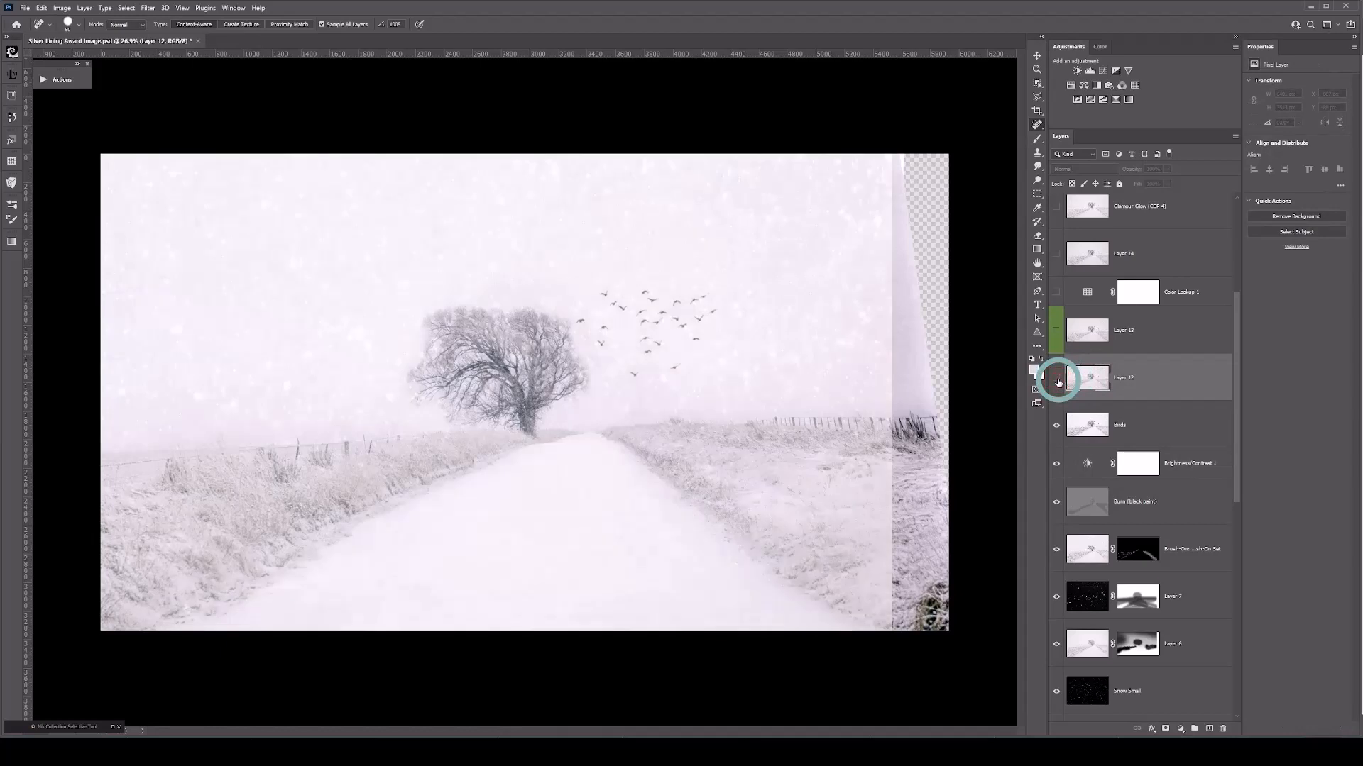
{"action": "left_click", "coordinate": [1057, 381]}
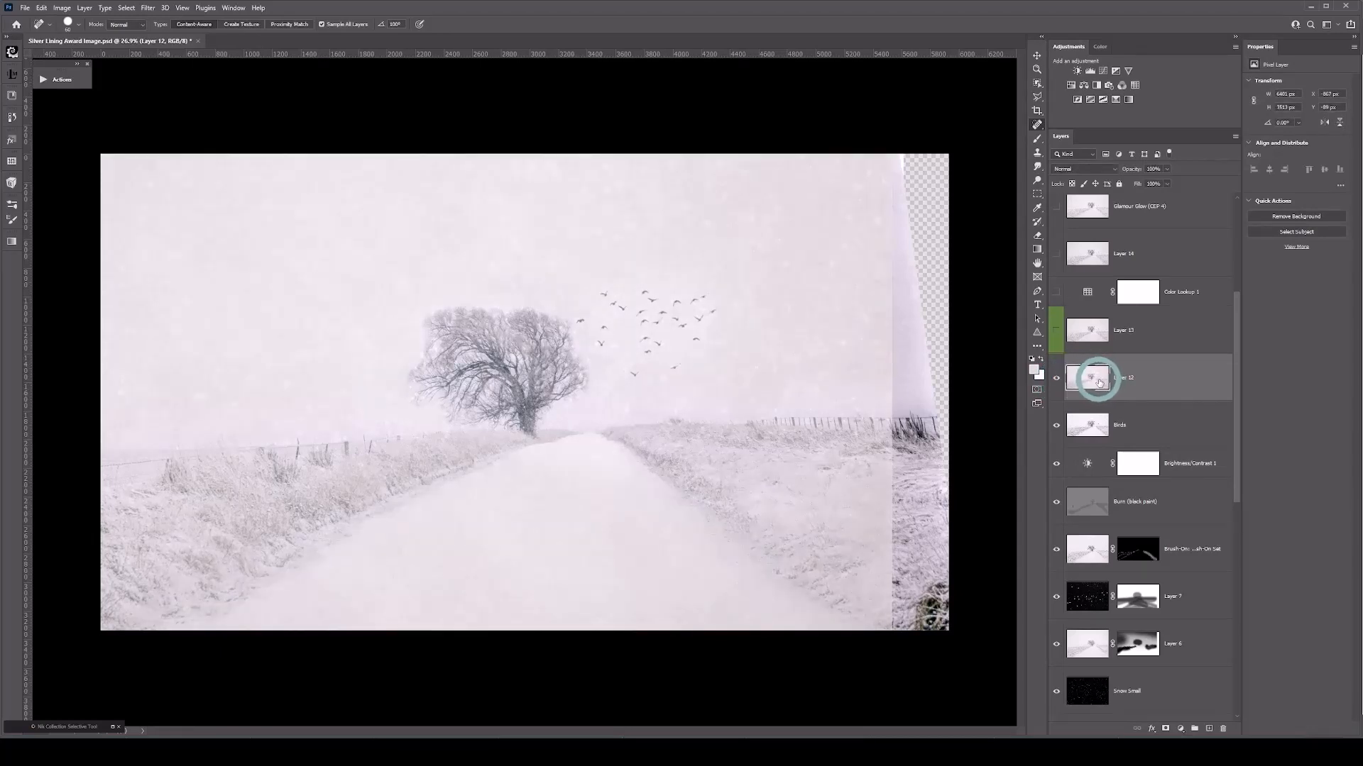
{"action": "left_click", "coordinate": [1057, 381]}
{"action": "left_click", "coordinate": [1057, 381]}
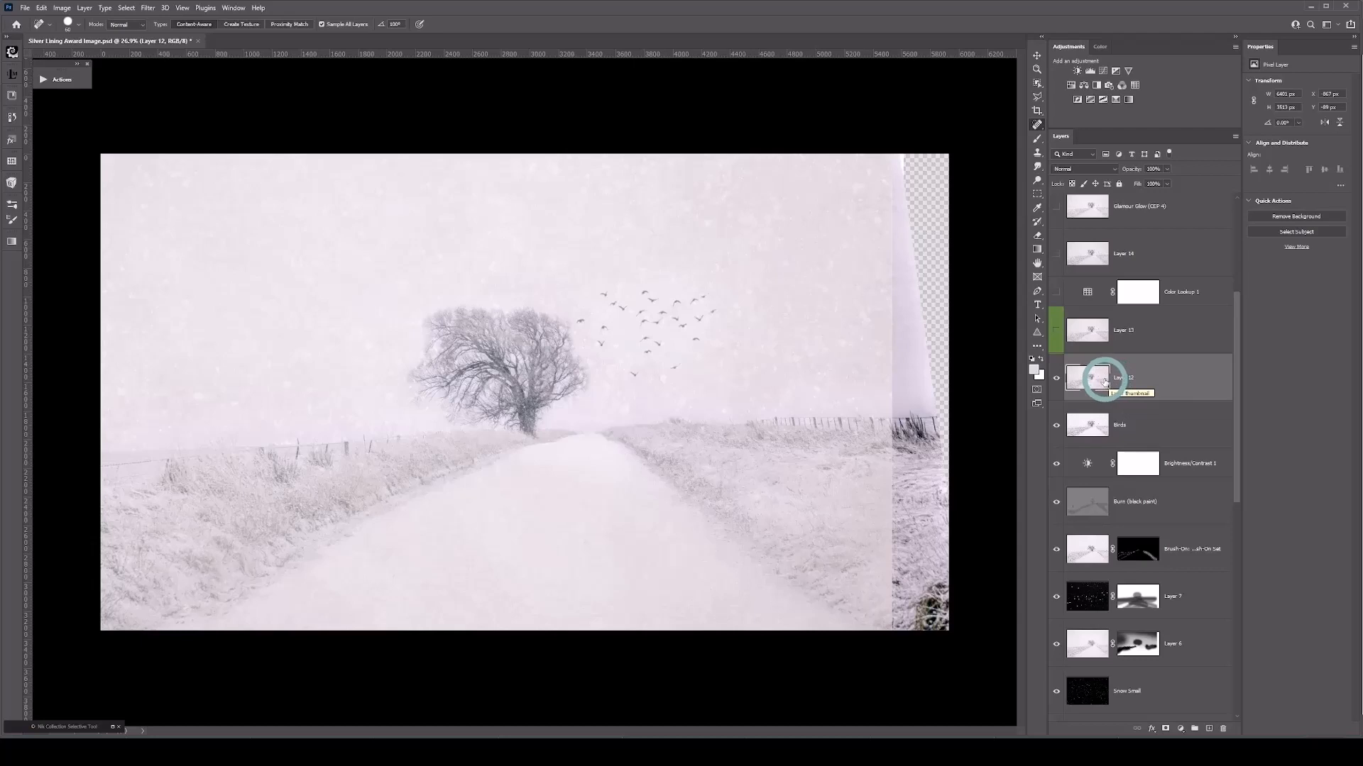
{"action": "left_click", "coordinate": [1057, 332]}
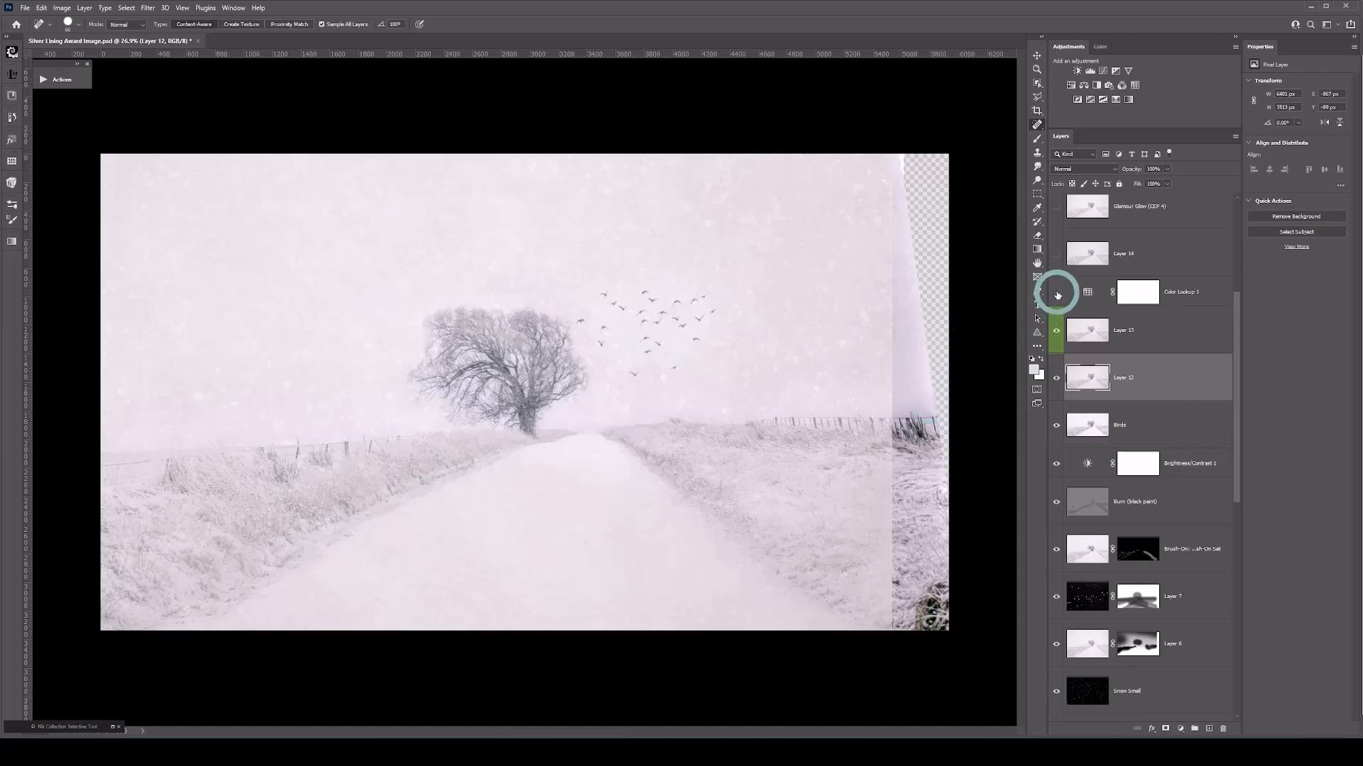
Make the Color Lookup 1 layer visible and select it to check its opacity
{"action": "left_click", "coordinate": [1056, 293]}
{"action": "left_click", "coordinate": [1056, 293]}
{"action": "left_click", "coordinate": [1075, 297]}
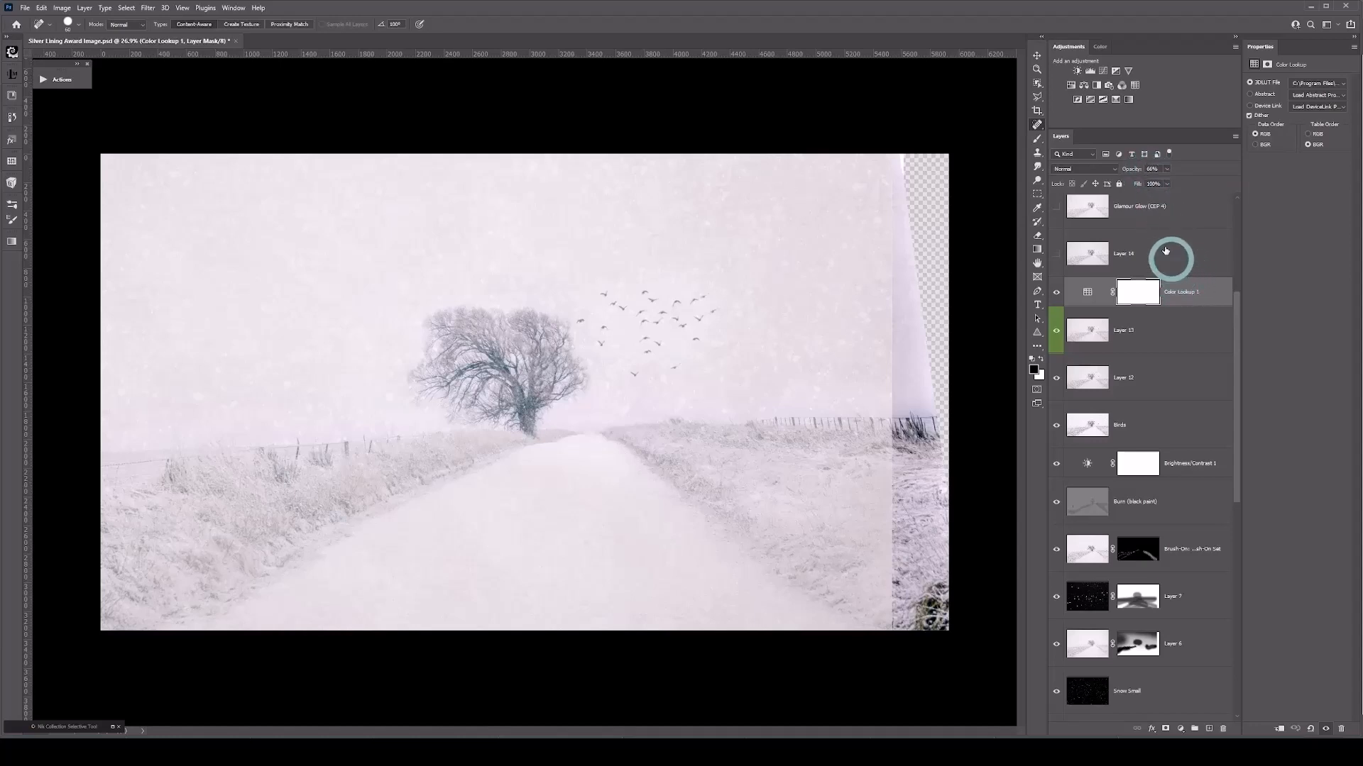
Make Layer 14 and the Glamour Glow (CEP 4) layer visible
{"action": "scroll", "coordinate": [1157, 242], "scroll_direction": "up", "scroll_amount": 2}
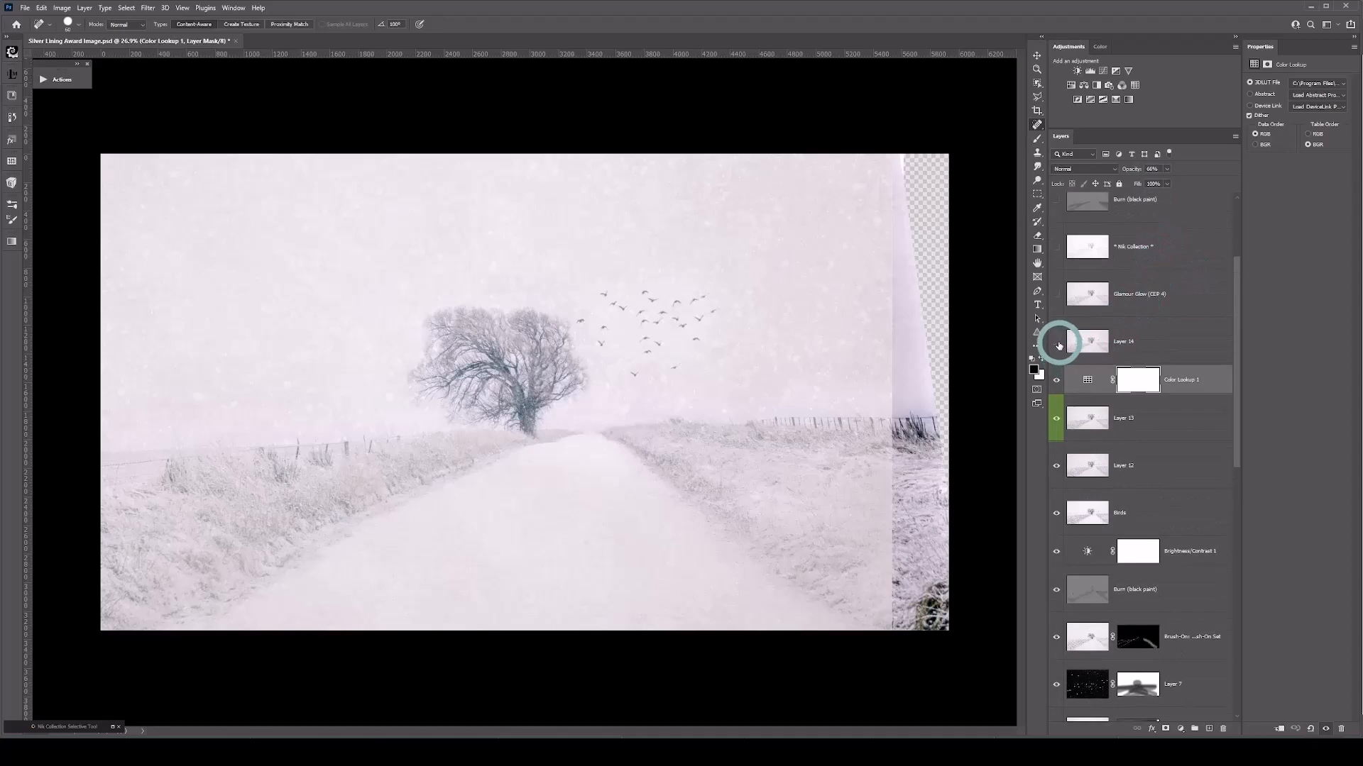
{"action": "left_click", "coordinate": [1057, 344]}
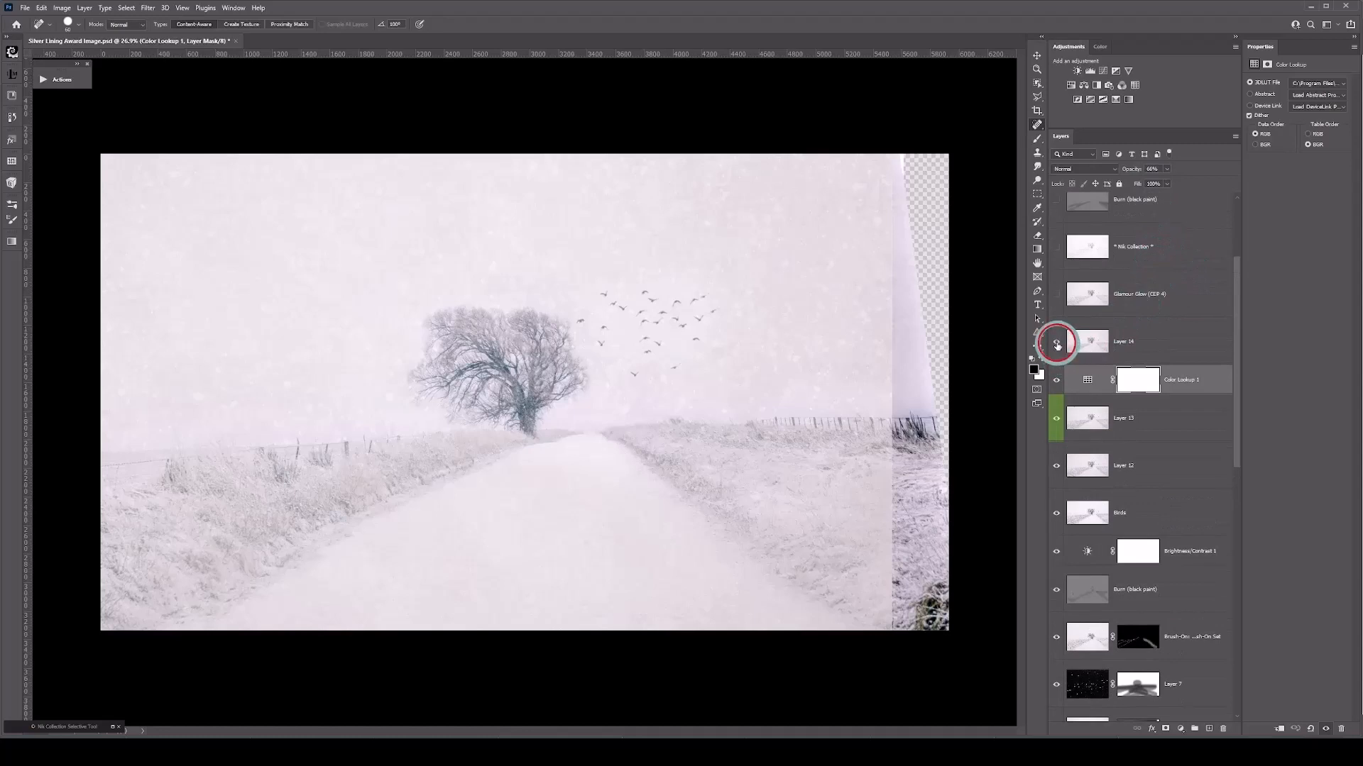
{"action": "left_click", "coordinate": [1056, 297]}
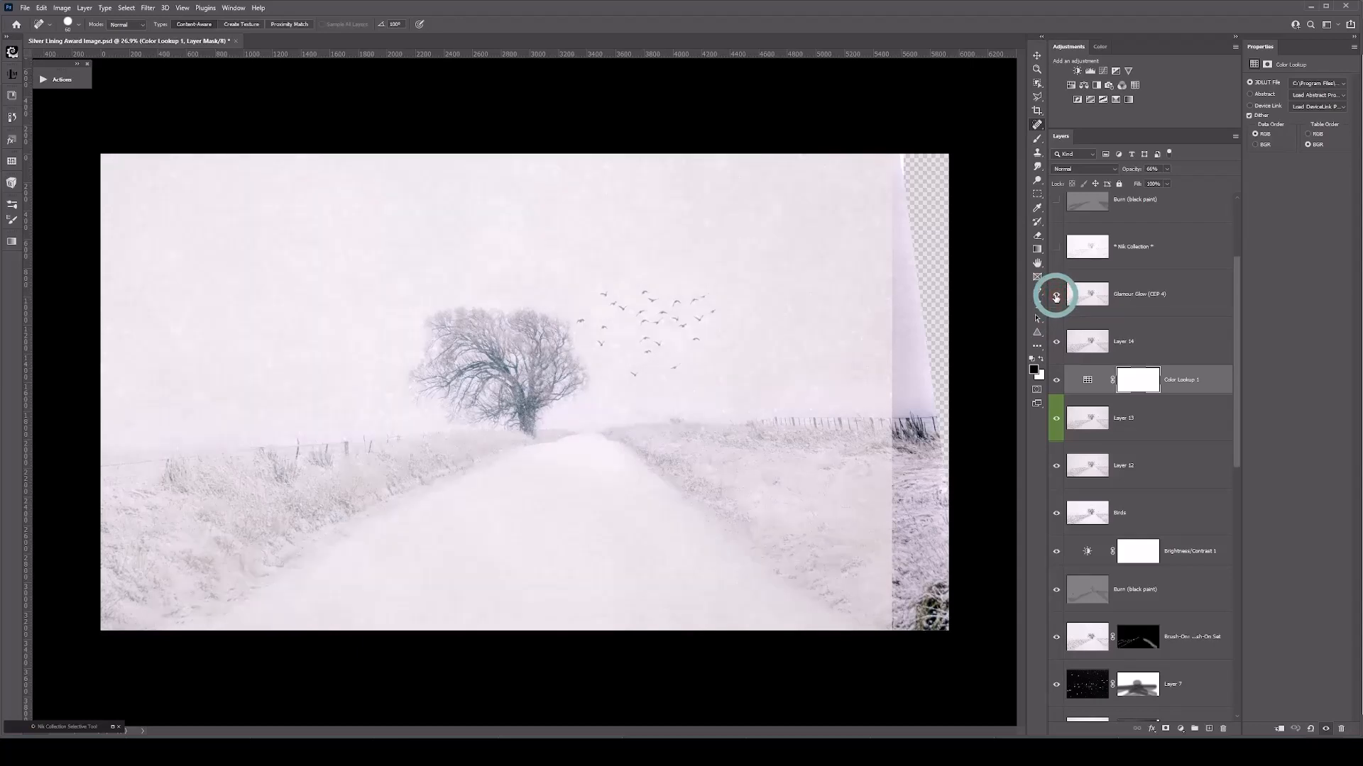
Show the Nik Collection layer and compare the image with and without it, leaving it visible
{"action": "scroll", "coordinate": [1100, 289], "scroll_direction": "up", "scroll_amount": 2}
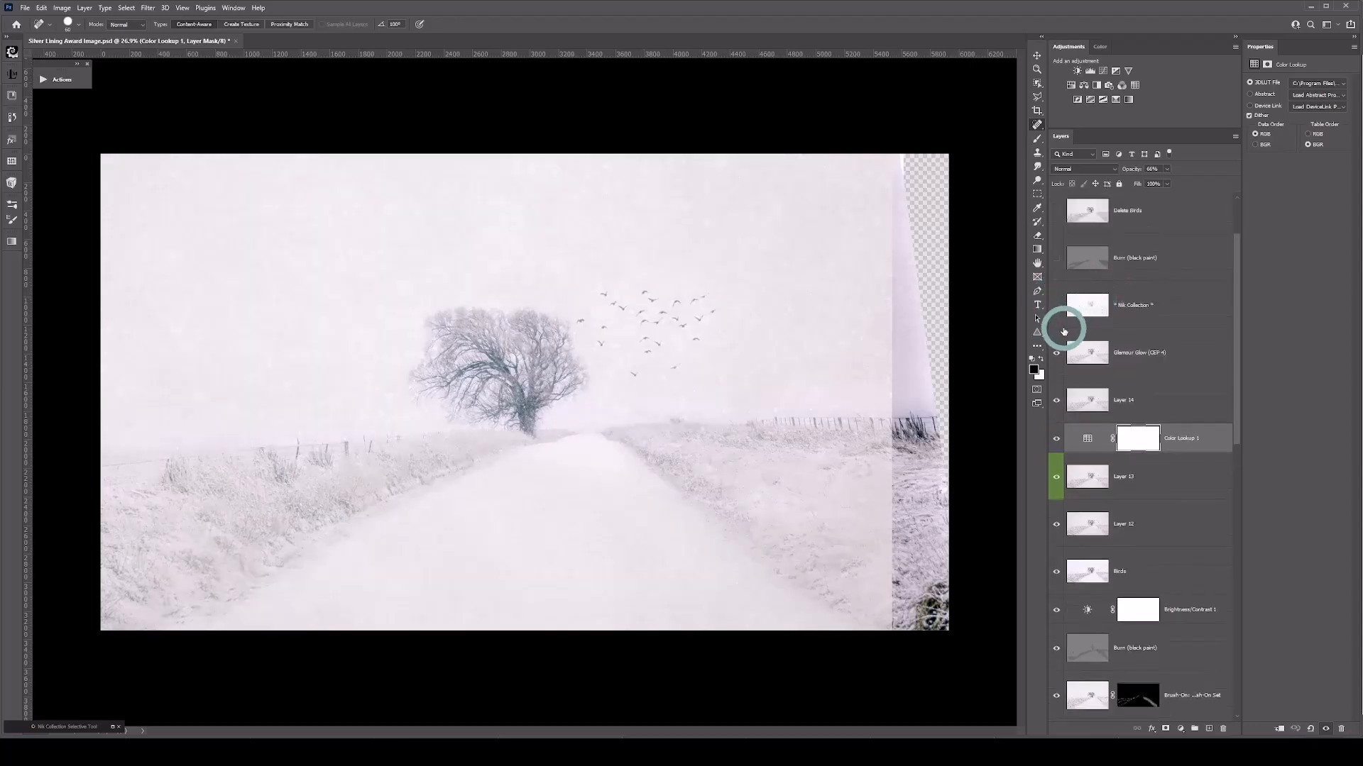
{"action": "left_click", "coordinate": [1055, 307]}
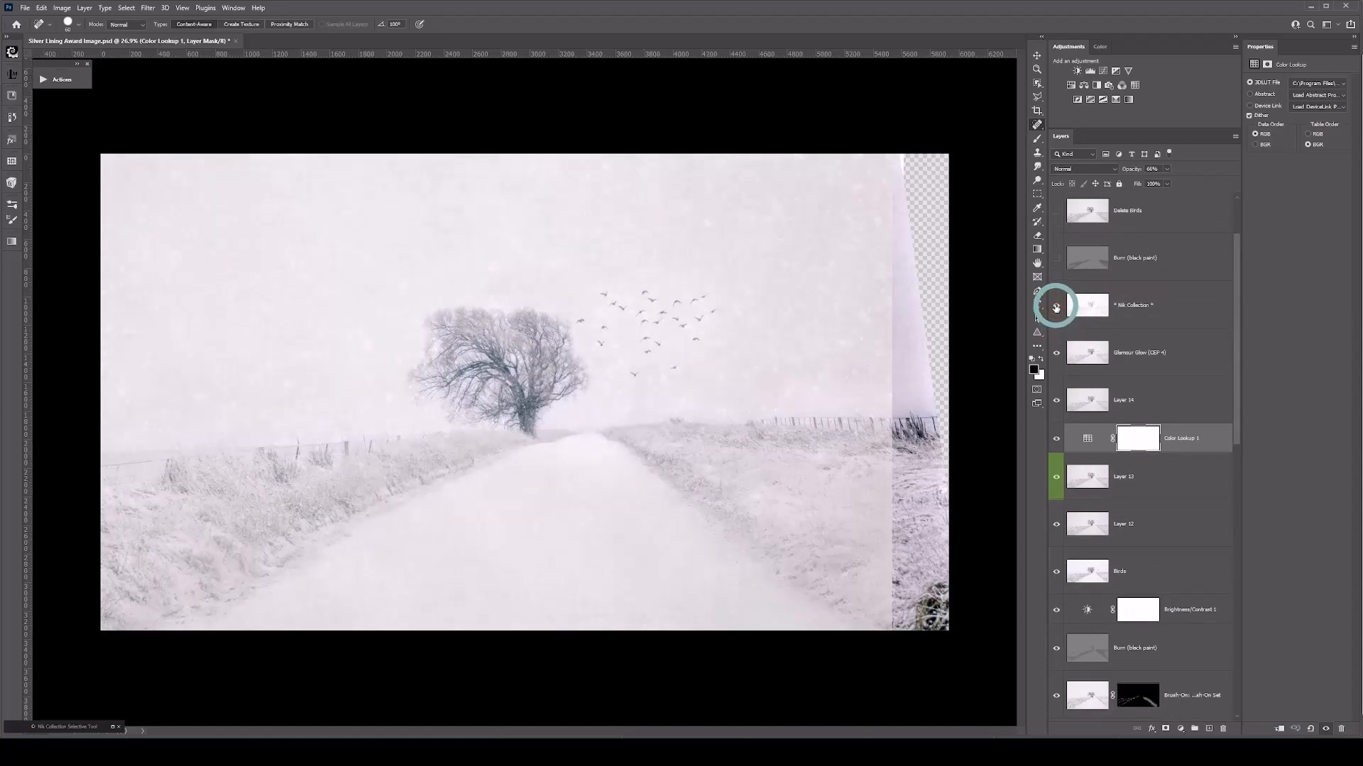
{"action": "left_click", "coordinate": [1056, 308]}
{"action": "left_click", "coordinate": [1056, 308]}
{"action": "left_click", "coordinate": [1057, 307]}
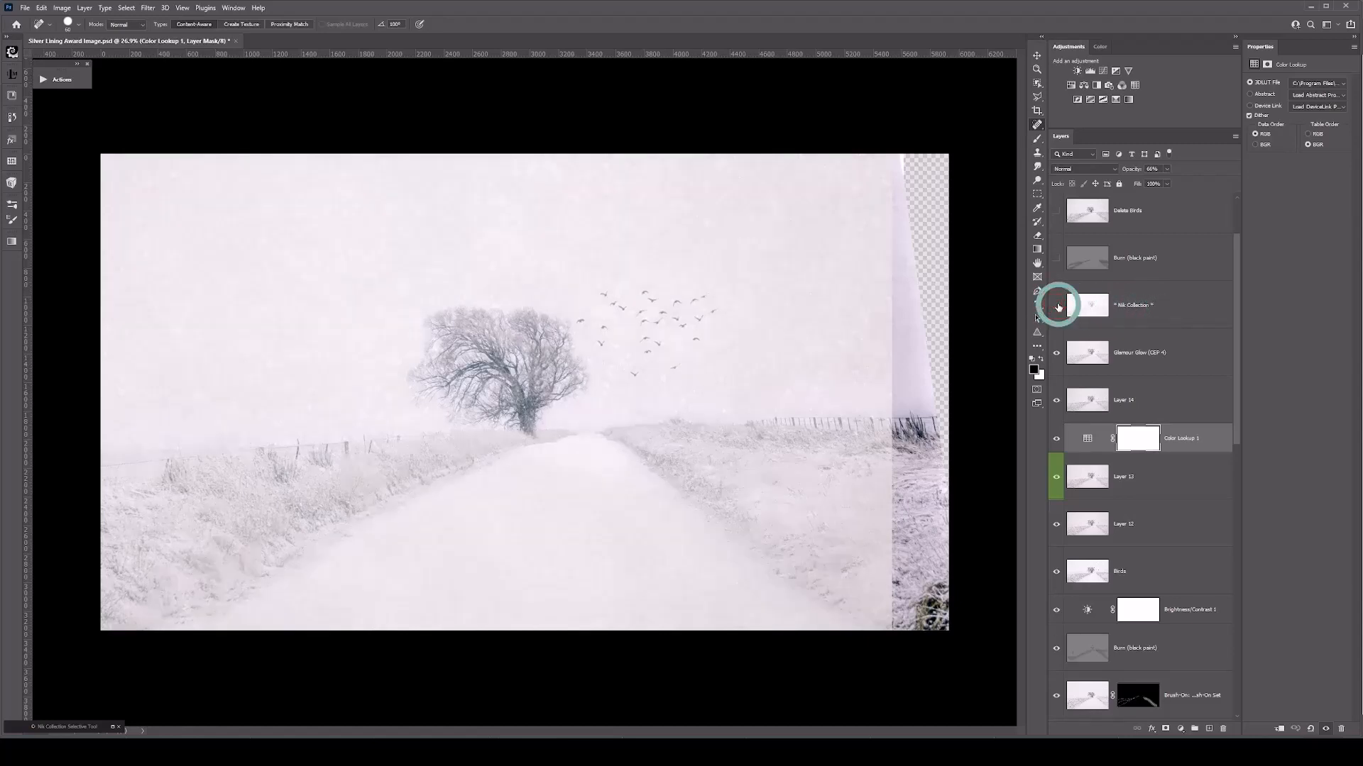
{"action": "left_click", "coordinate": [1057, 306]}
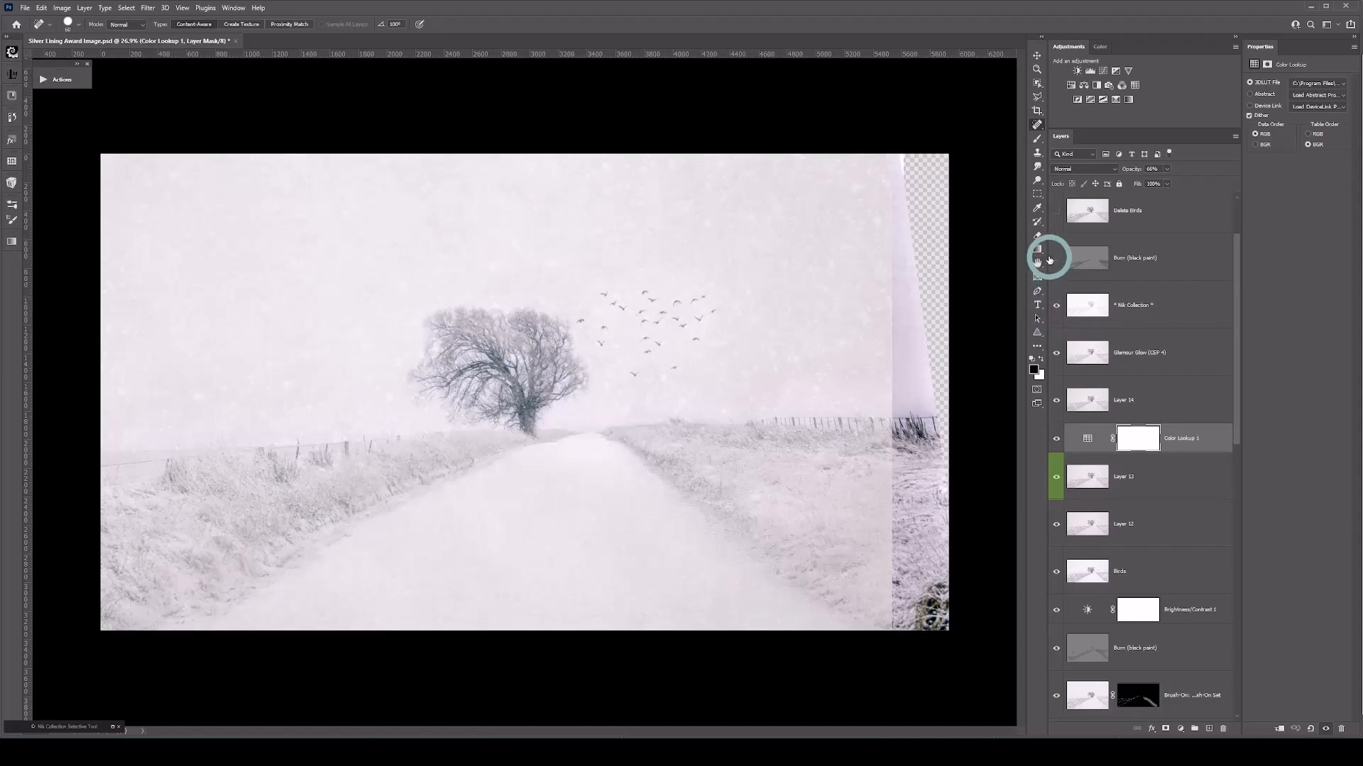
Show the Burn (black paint) layer above Nik Collection and compare the image with and without it
{"action": "left_click", "coordinate": [1057, 259]}
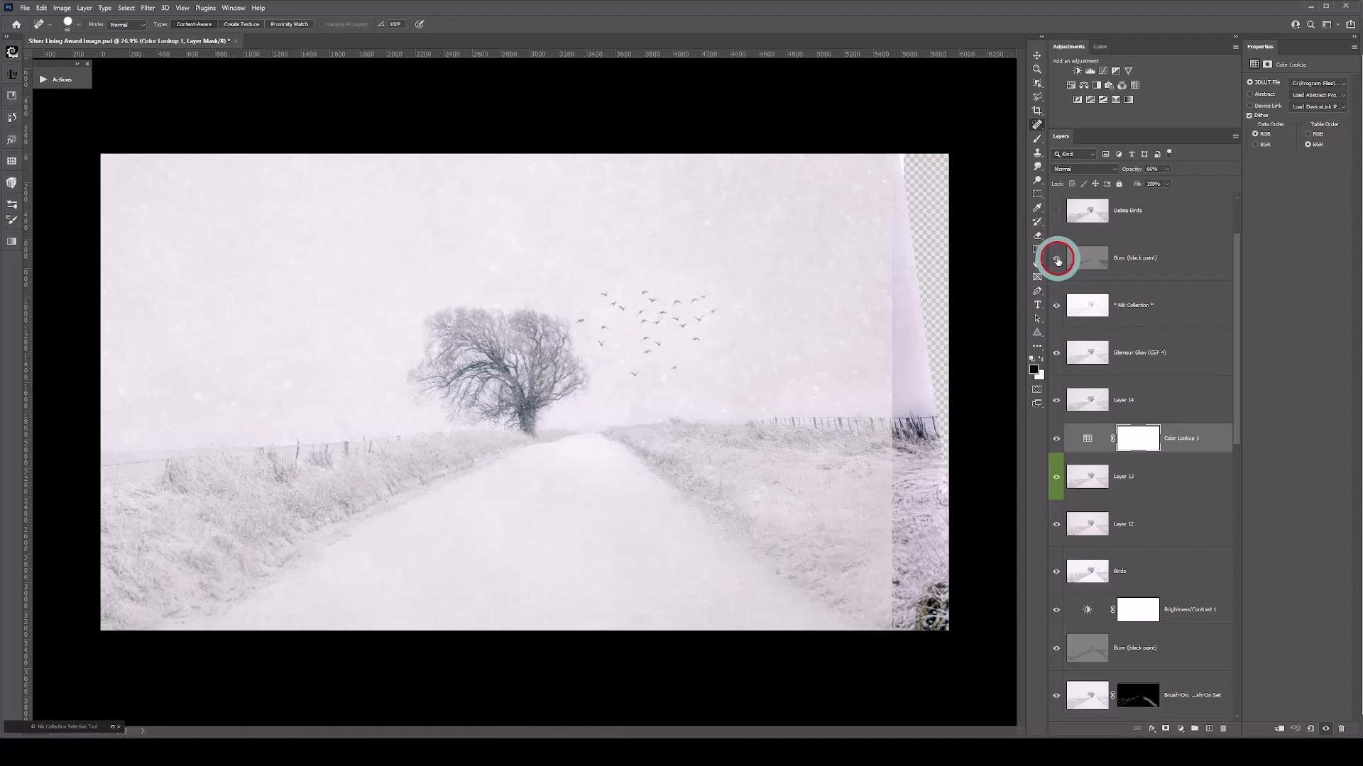
{"action": "left_click", "coordinate": [1058, 260]}
{"action": "left_click", "coordinate": [1057, 260]}
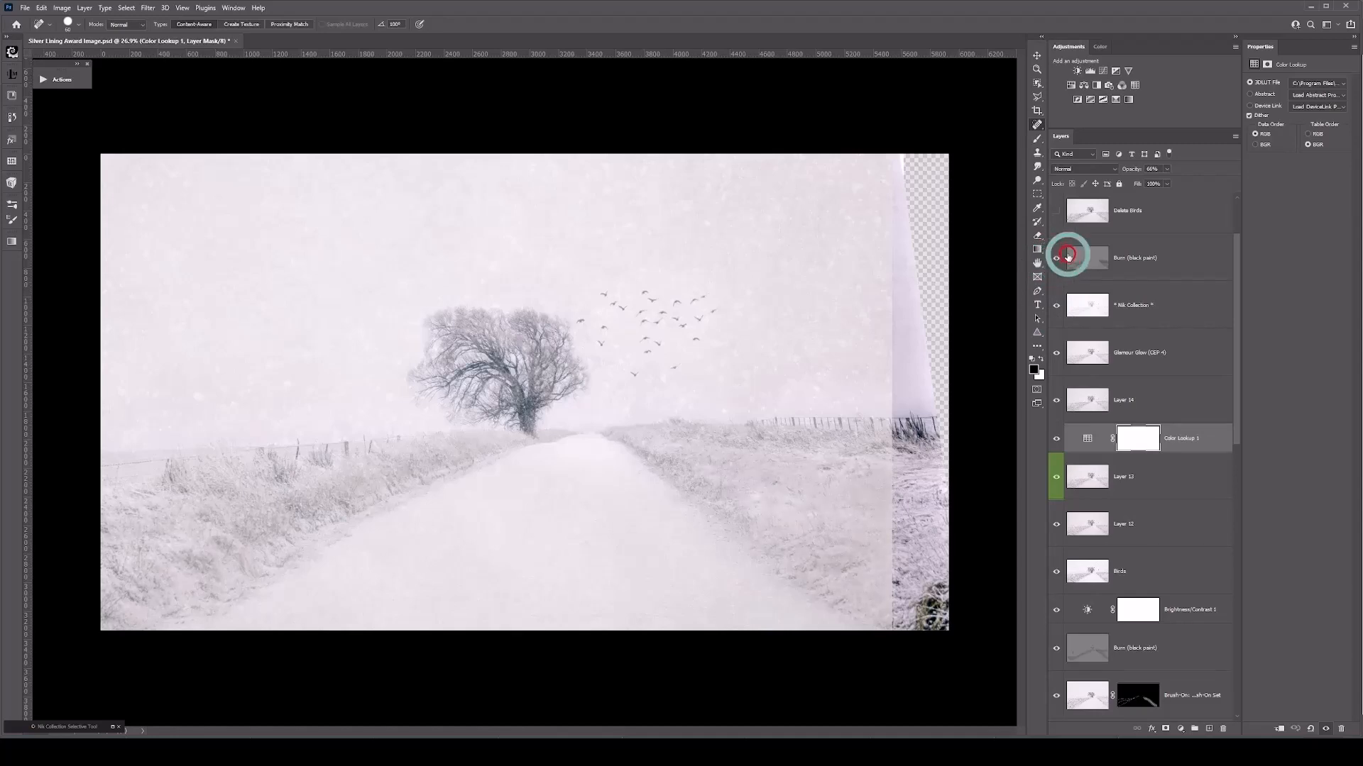
Preview the Delete Birds layer and hide it again, and show Layer 20 to fill the missing right edge
{"action": "scroll", "coordinate": [1086, 248], "scroll_direction": "up", "scroll_amount": 2}
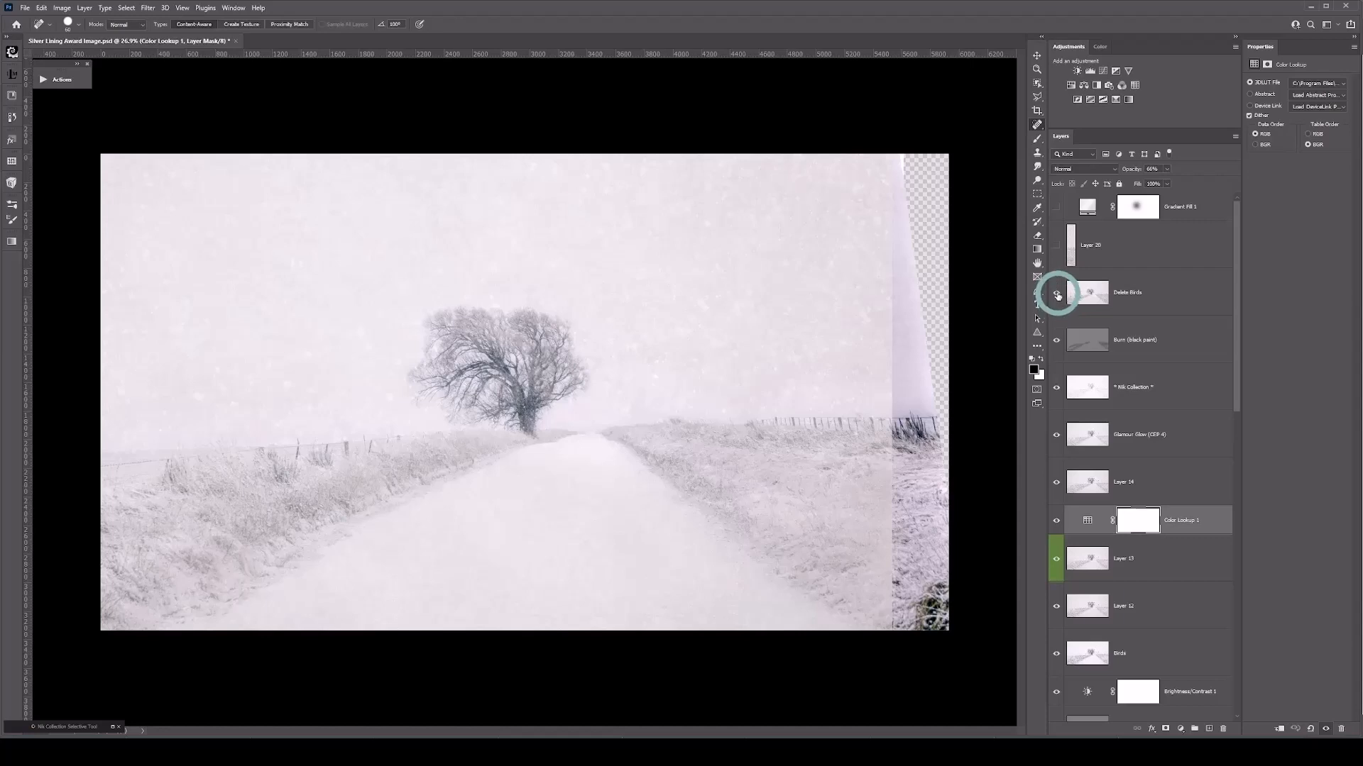
{"action": "left_click", "coordinate": [1056, 294]}
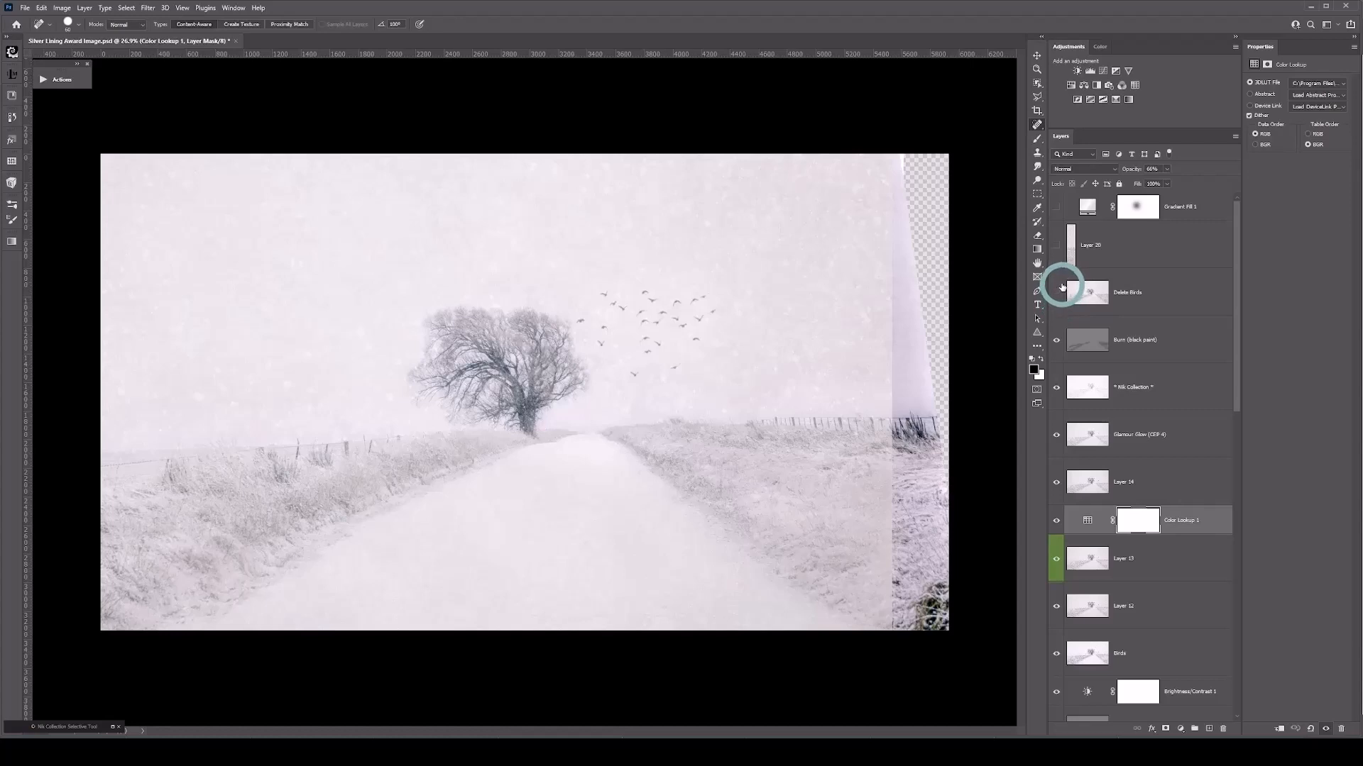
{"action": "left_click", "coordinate": [1057, 246]}
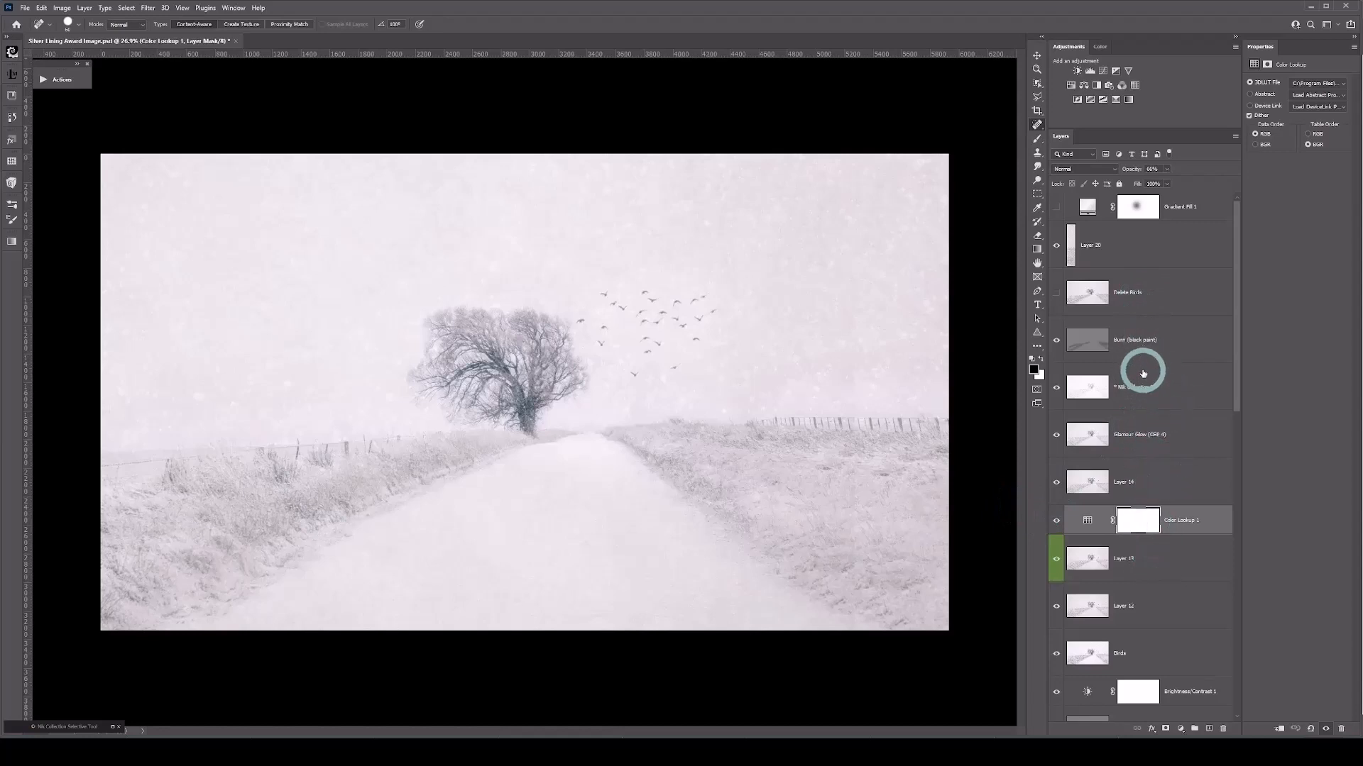
Show the Gradient Fill 1 layer, compare the image with and without it, and select its fill
{"action": "left_click", "coordinate": [1056, 207]}
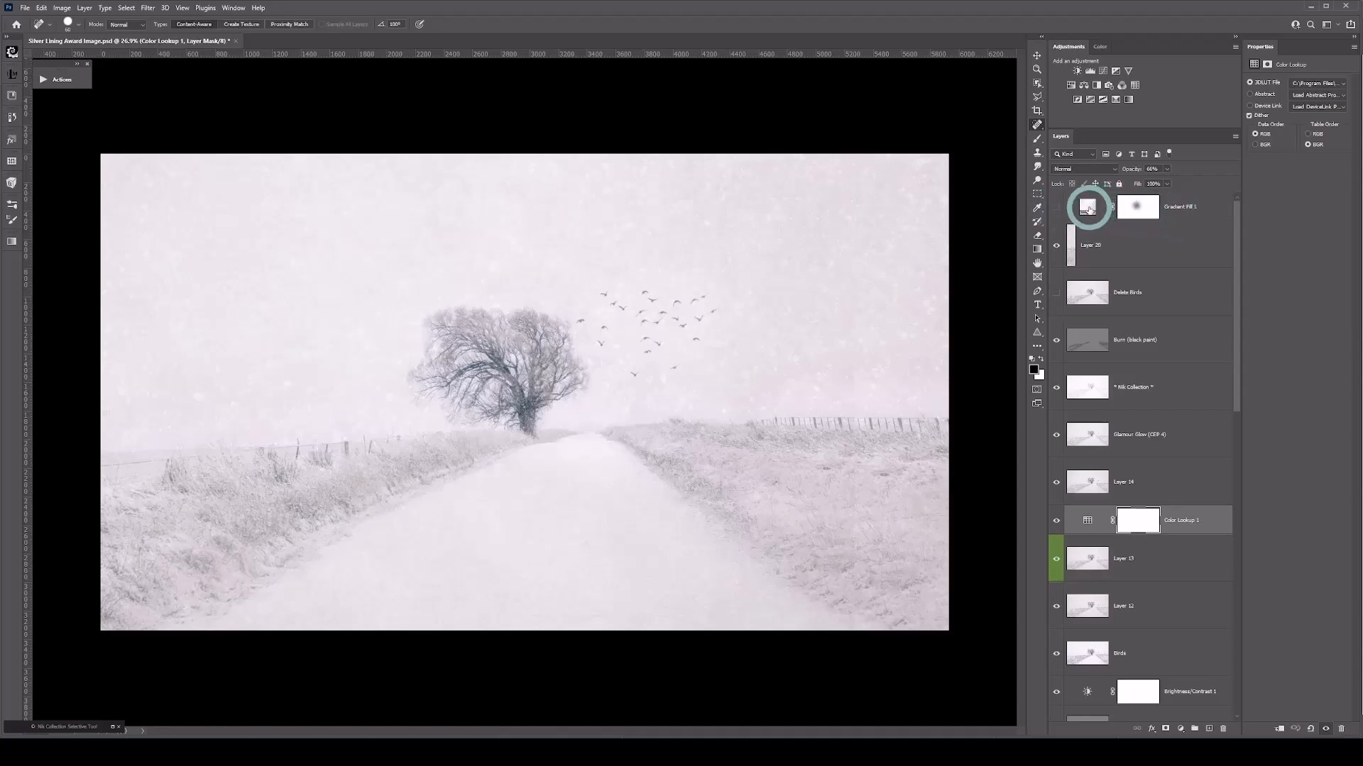
{"action": "left_click", "coordinate": [1056, 207]}
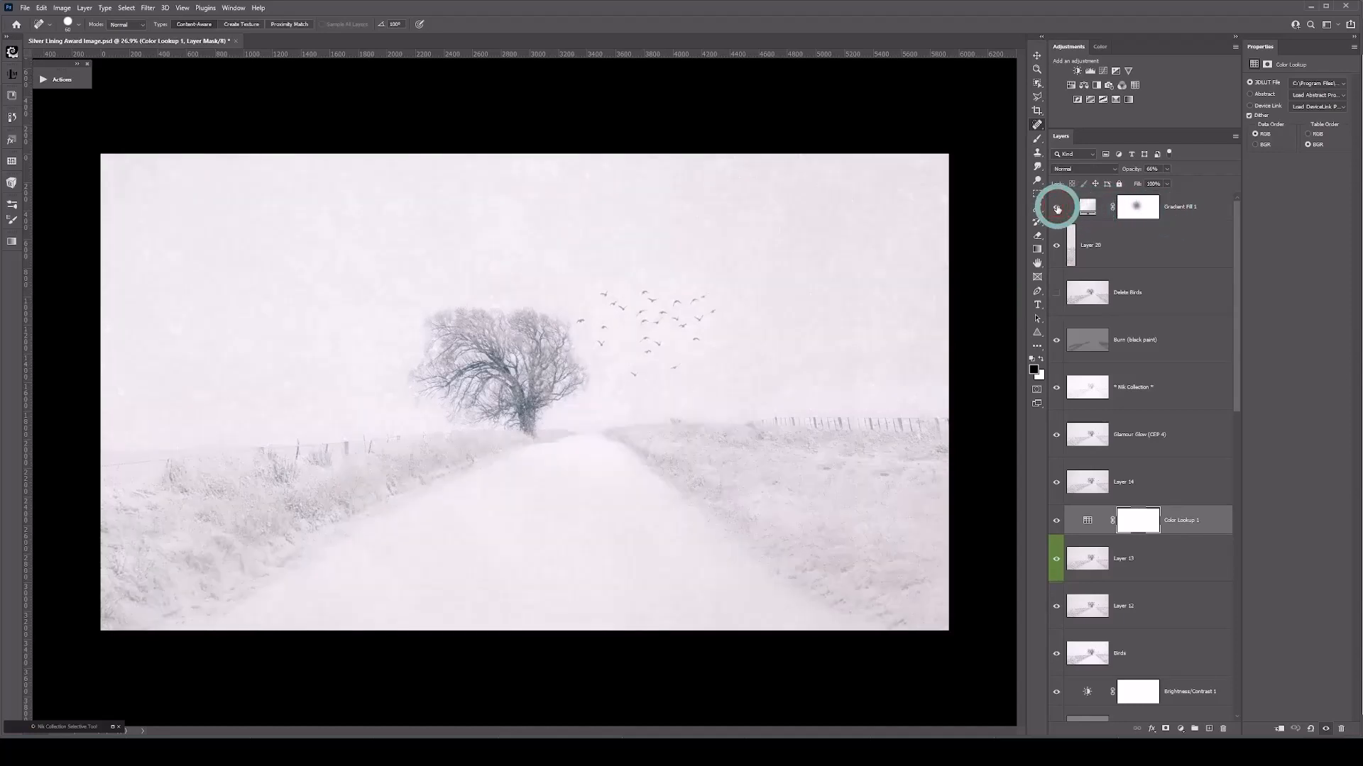
{"action": "left_click", "coordinate": [1086, 207]}
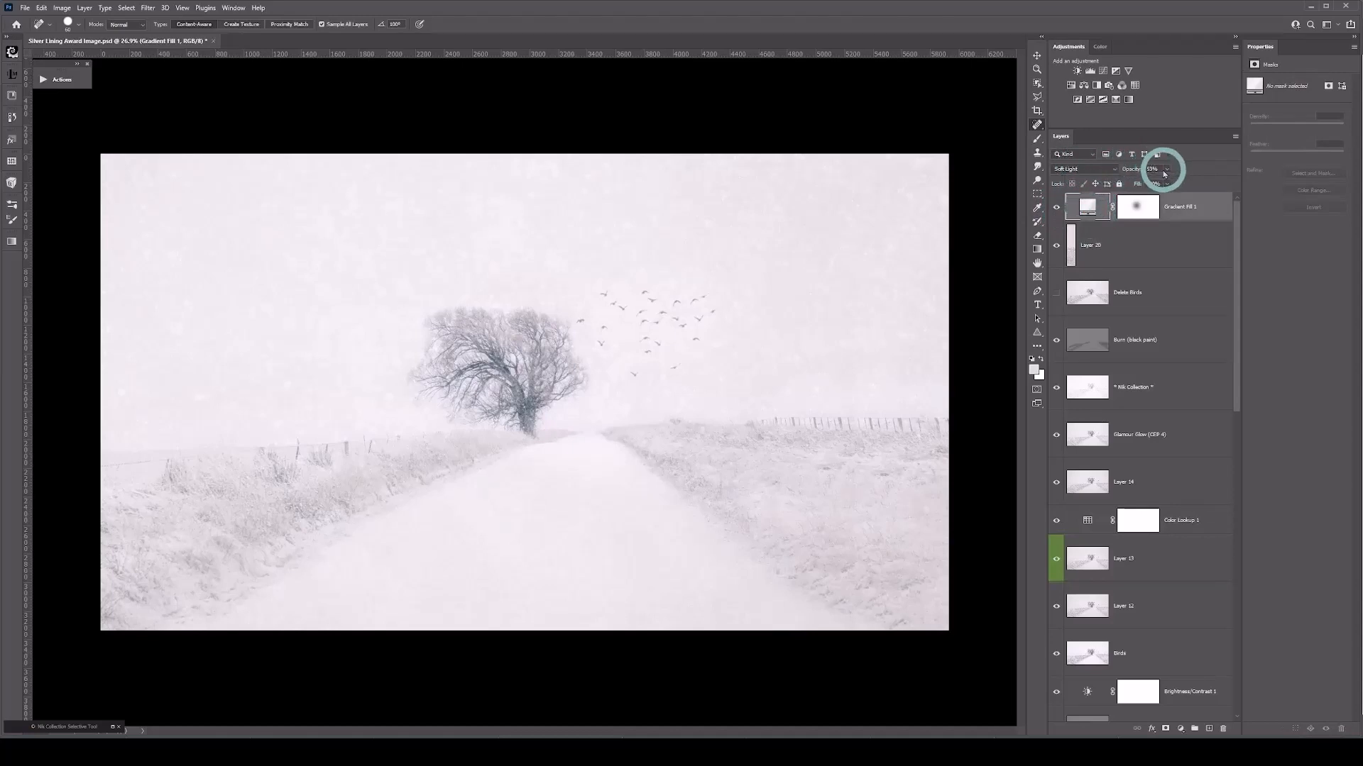
Try the Gradient Fill 1 layer at 100% opacity
{"action": "left_click", "coordinate": [1166, 169]}
{"action": "left_click_drag", "start_coordinate": [1156, 186], "coordinate": [1207, 187]}
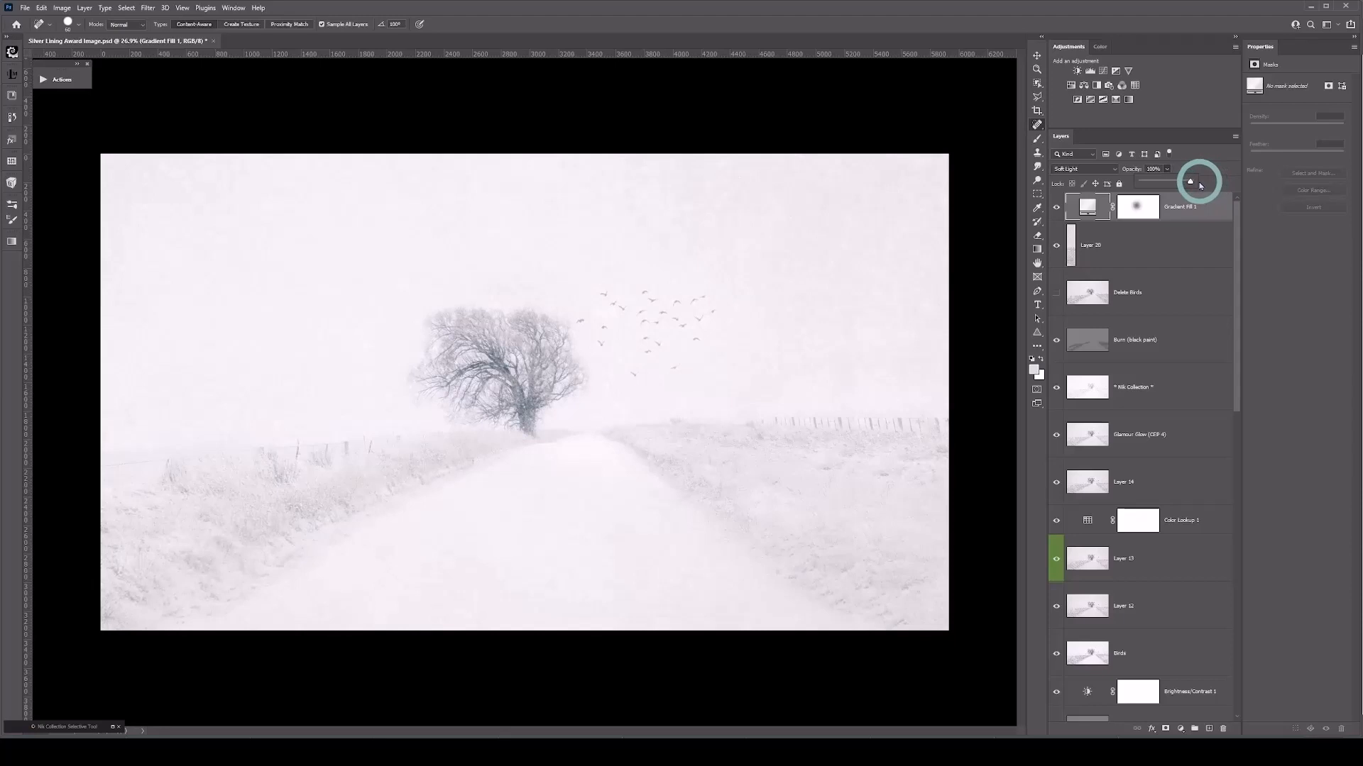
{"action": "key", "text": "Escape"}
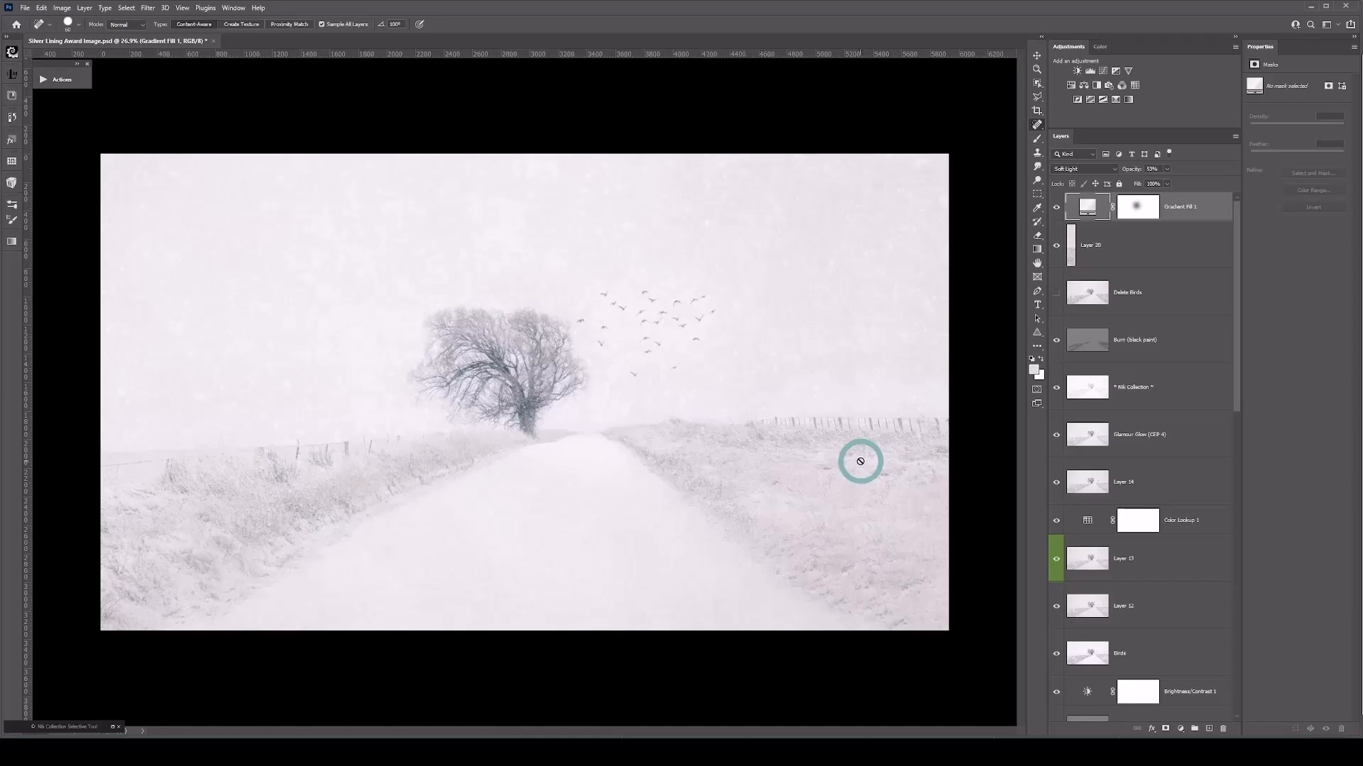
Isolate Layer 1 near the base of the layer stack by hiding all other layers
{"action": "scroll", "coordinate": [860, 461], "scroll_direction": "down", "scroll_amount": 1}
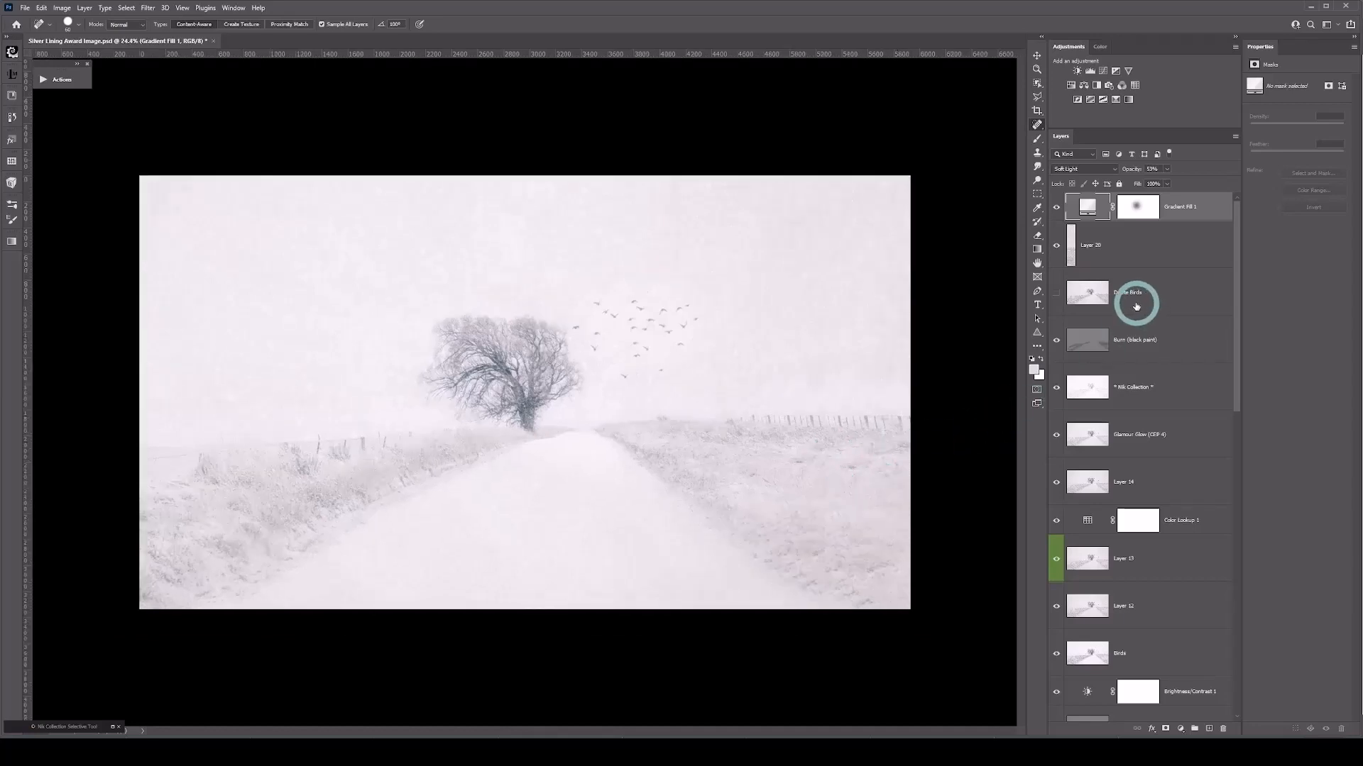
{"action": "scroll", "coordinate": [1136, 307], "scroll_direction": "down", "scroll_amount": 1}
{"action": "scroll", "coordinate": [1135, 307], "scroll_direction": "down", "scroll_amount": 3}
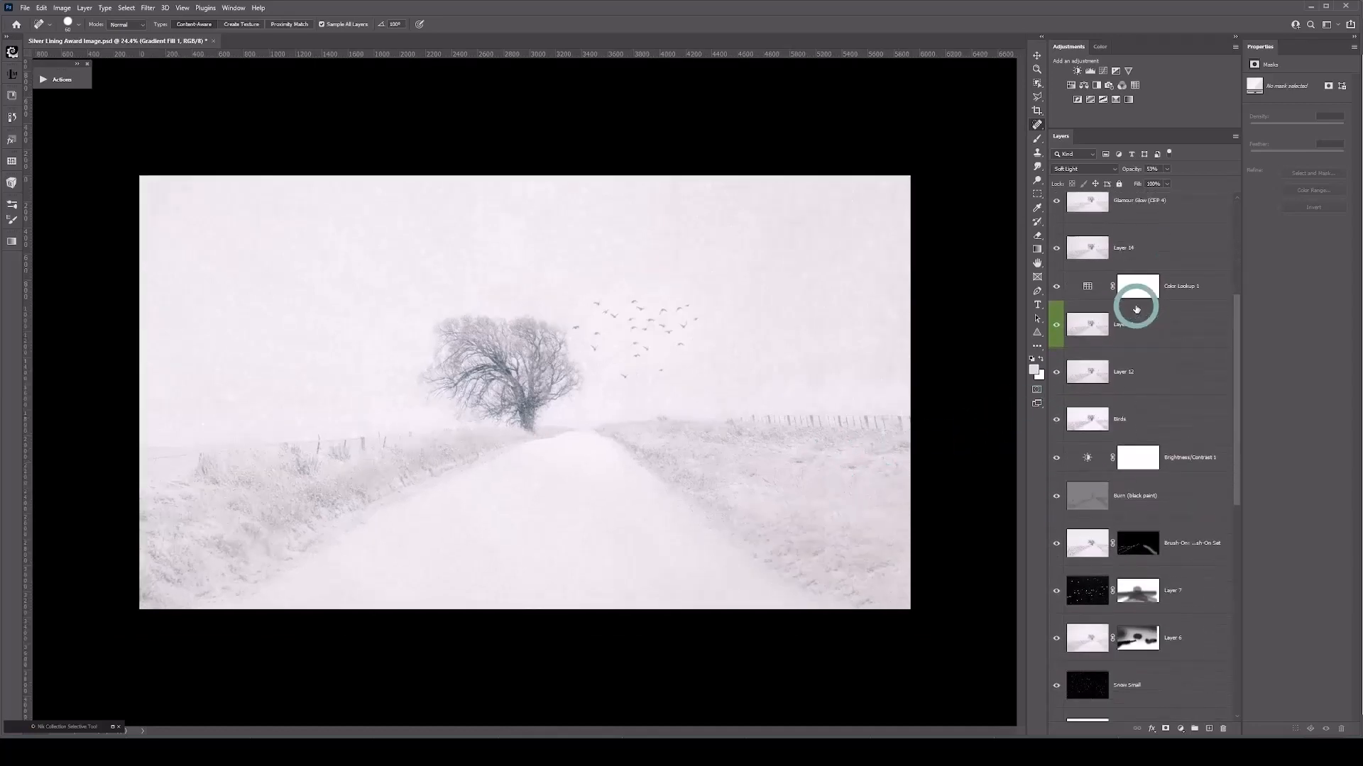
{"action": "scroll", "coordinate": [1136, 309], "scroll_direction": "down", "scroll_amount": 6}
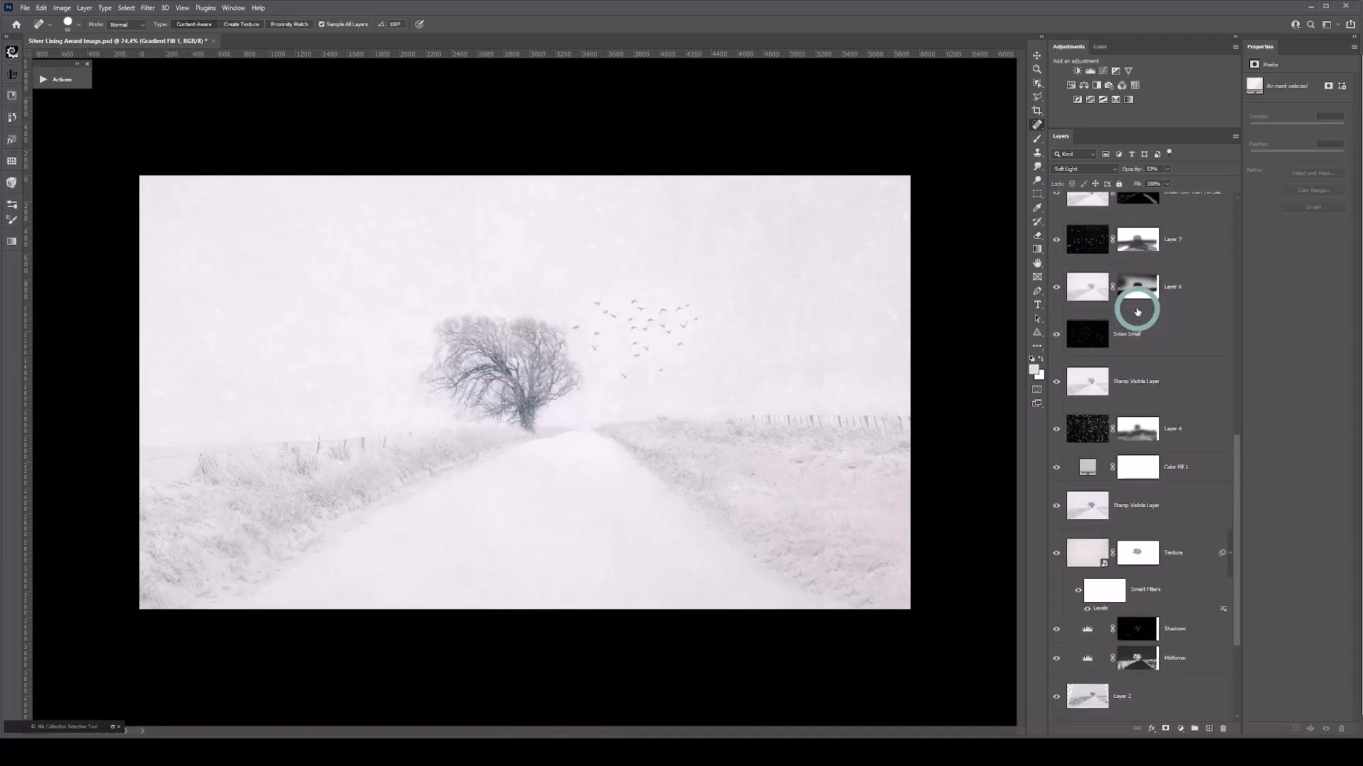
{"action": "scroll", "coordinate": [1137, 311], "scroll_direction": "down", "scroll_amount": 2}
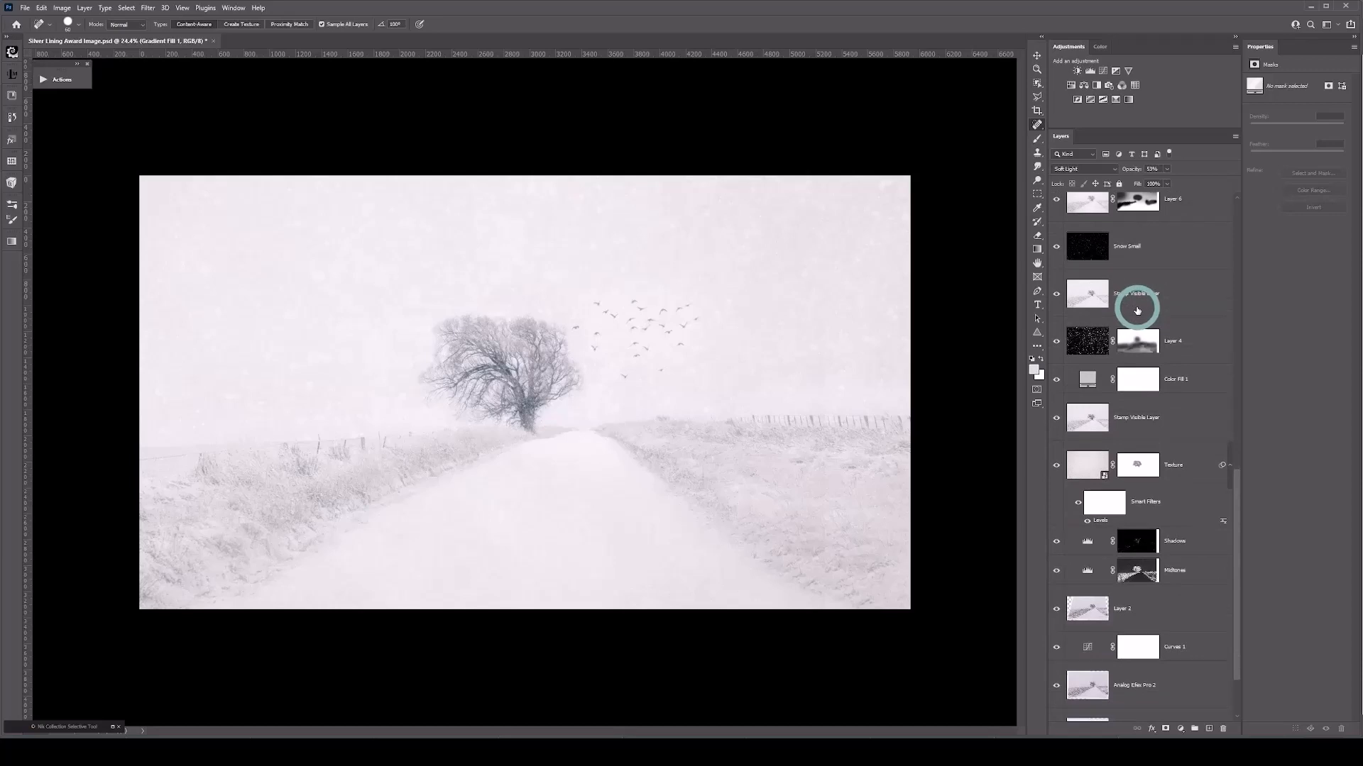
{"action": "scroll", "coordinate": [1137, 311], "scroll_direction": "down", "scroll_amount": 2}
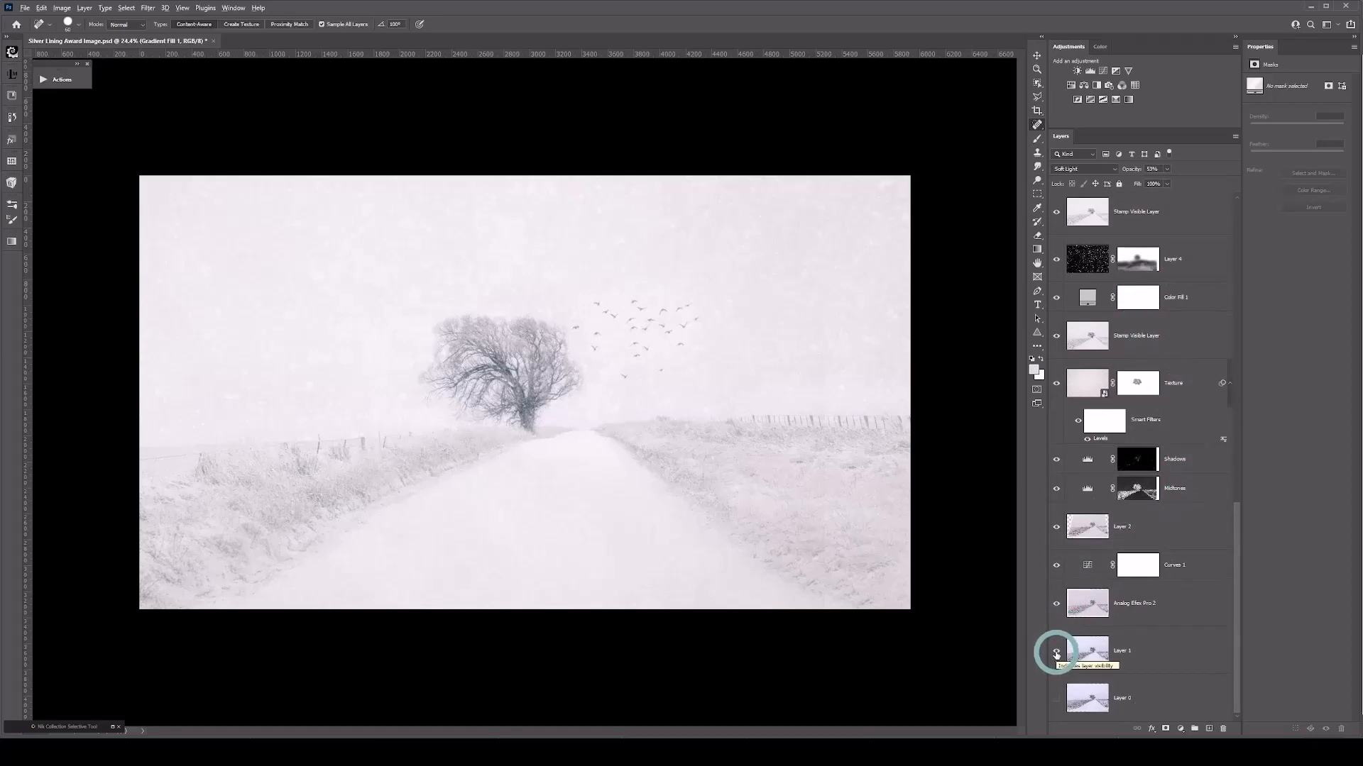
{"action": "left_click", "coordinate": [1056, 653], "text": "alt"}
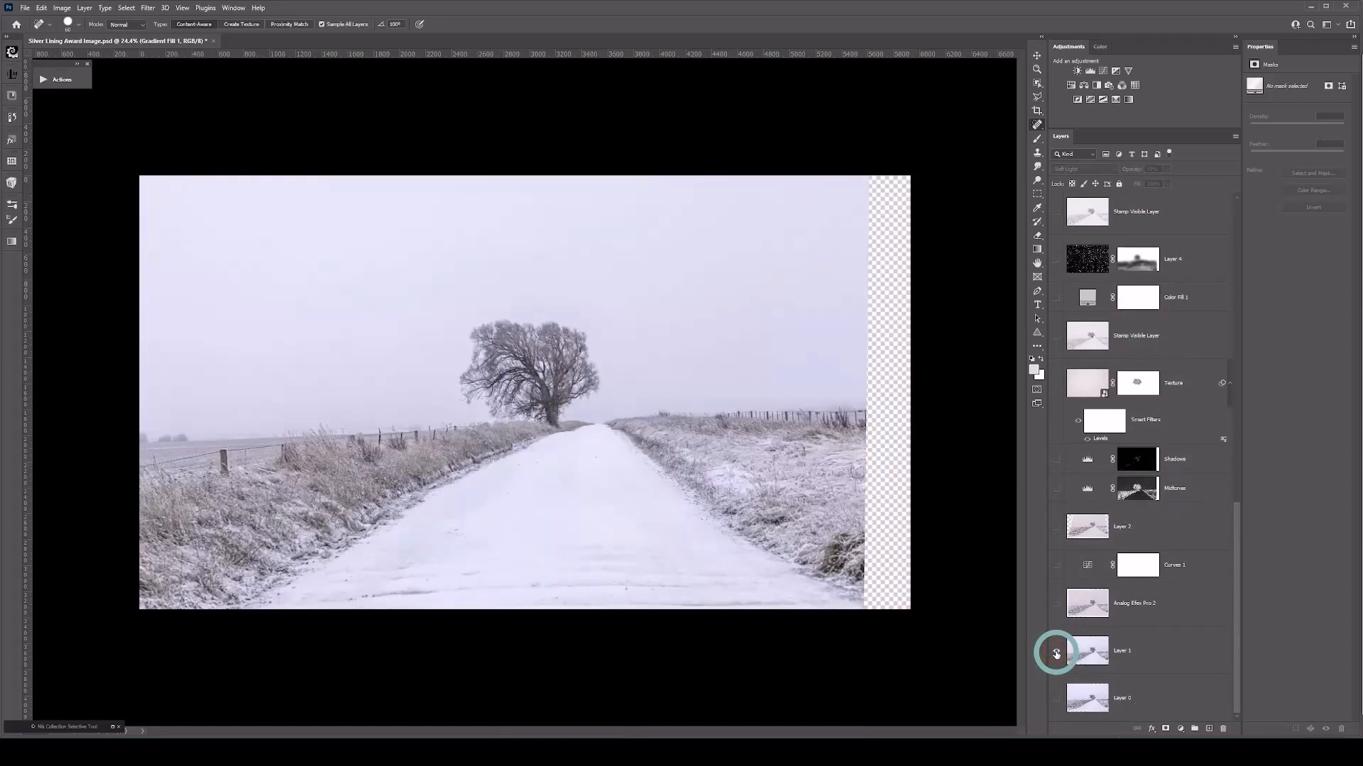
Show the original Layer 0 in place of Layer 1, and bring back all other layers for a before-and-after comparison
{"action": "left_click", "coordinate": [1056, 698]}
{"action": "left_click", "coordinate": [1054, 653]}
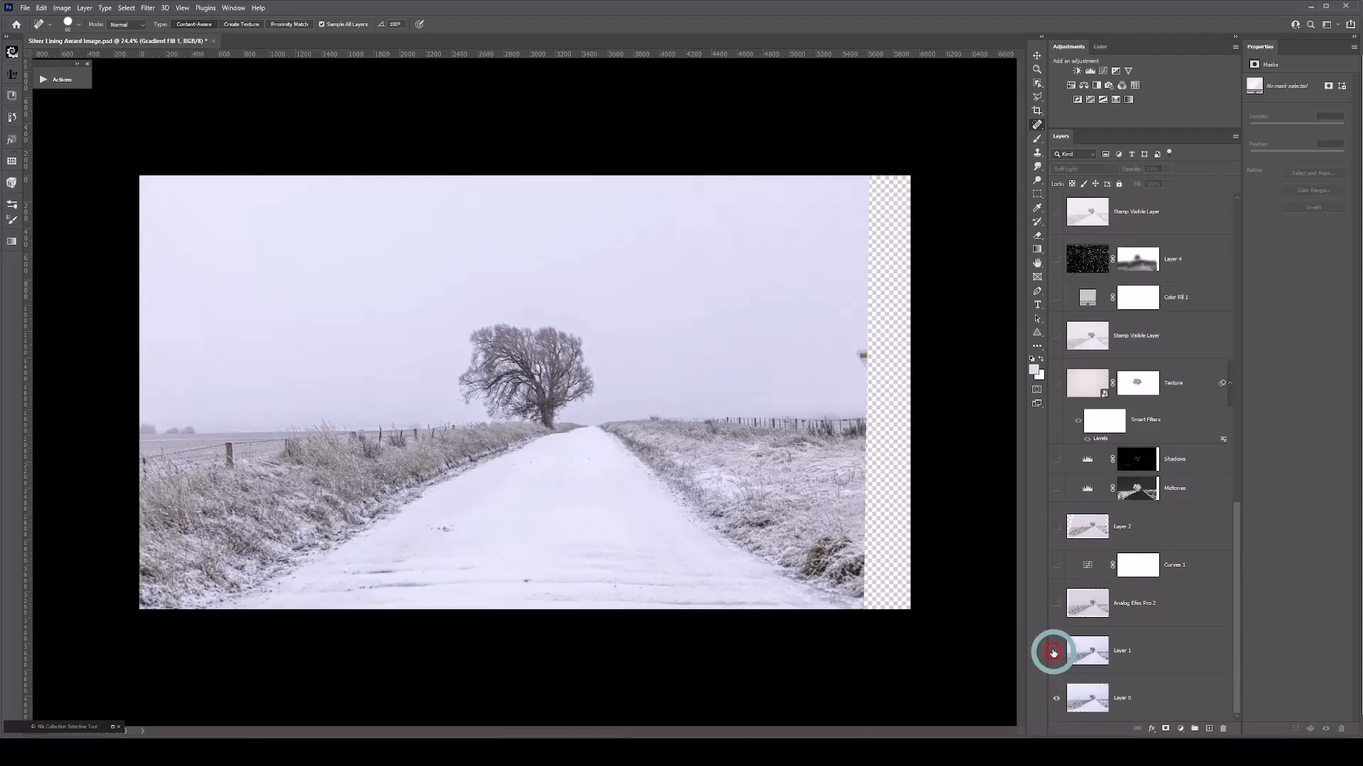
{"action": "right_click", "coordinate": [1055, 645]}
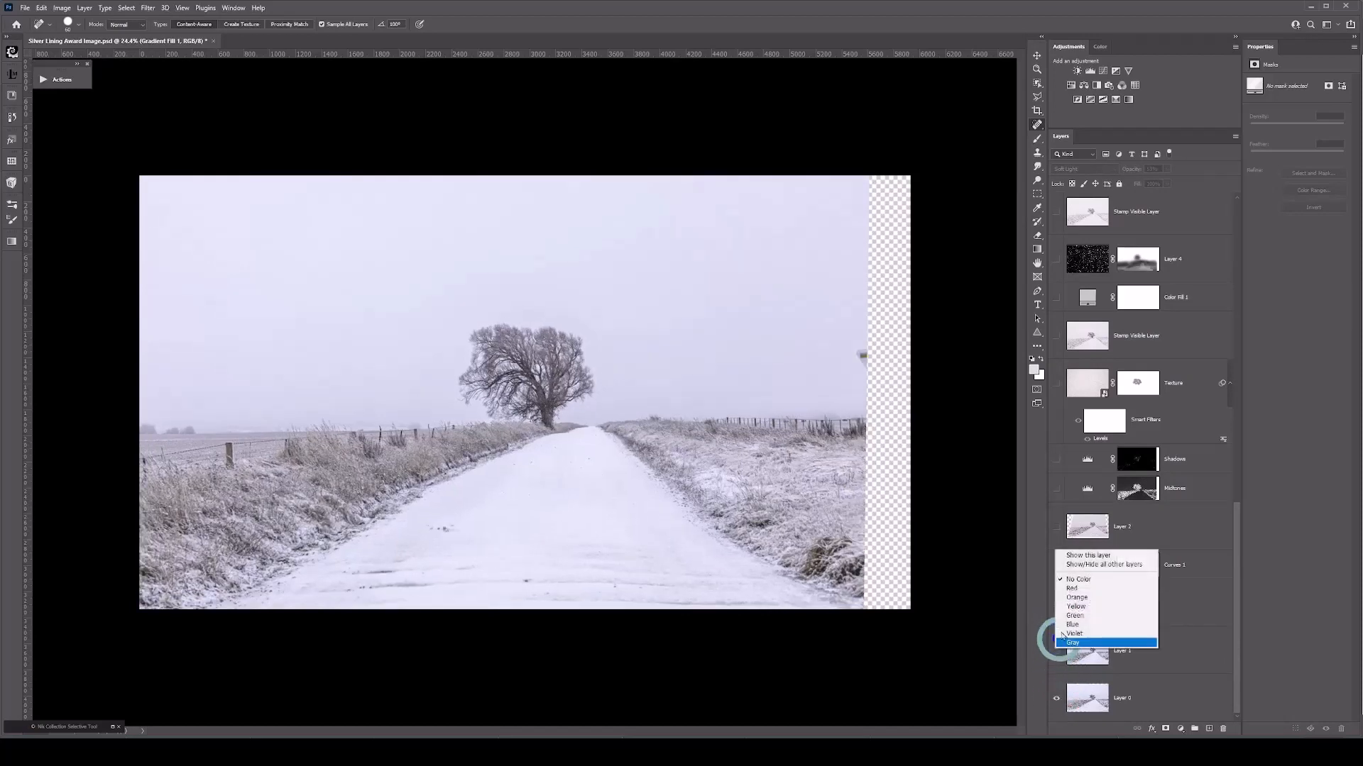
{"action": "left_click", "coordinate": [1093, 565]}
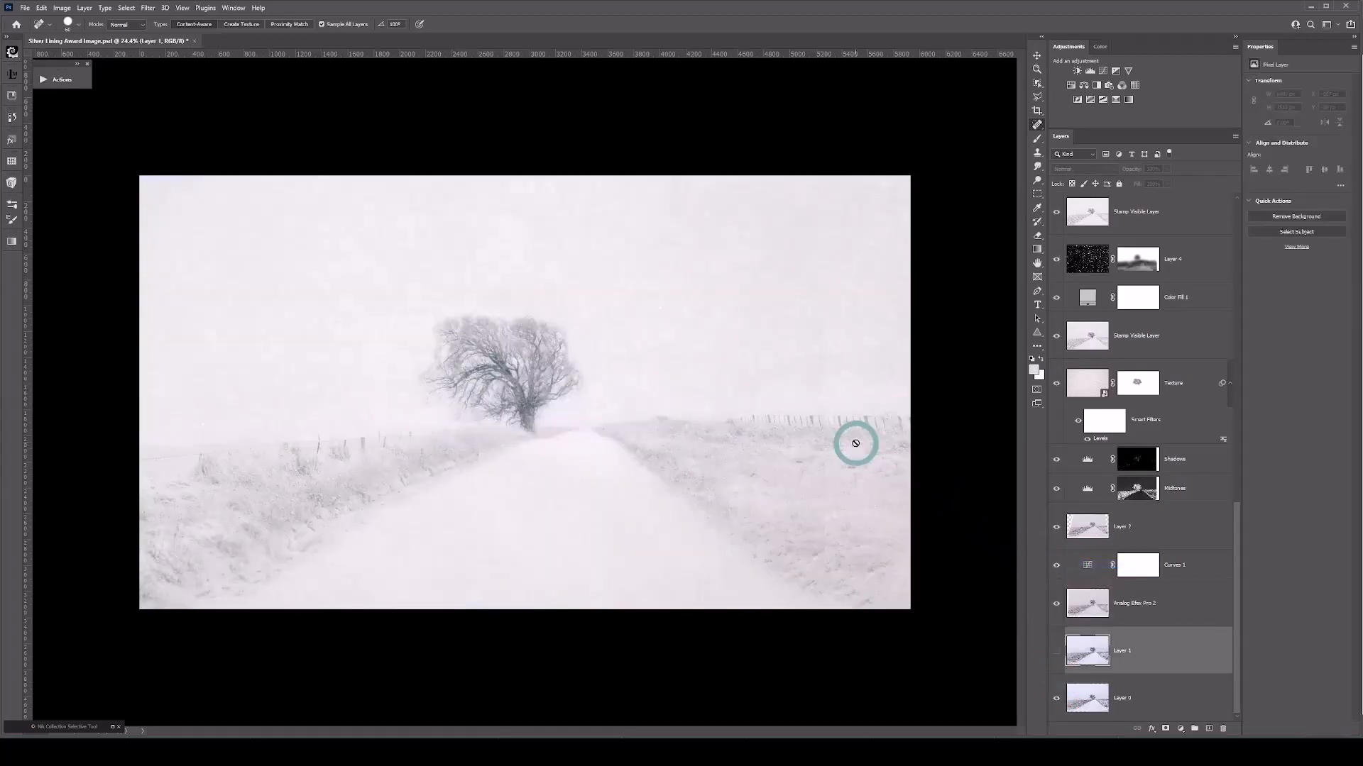